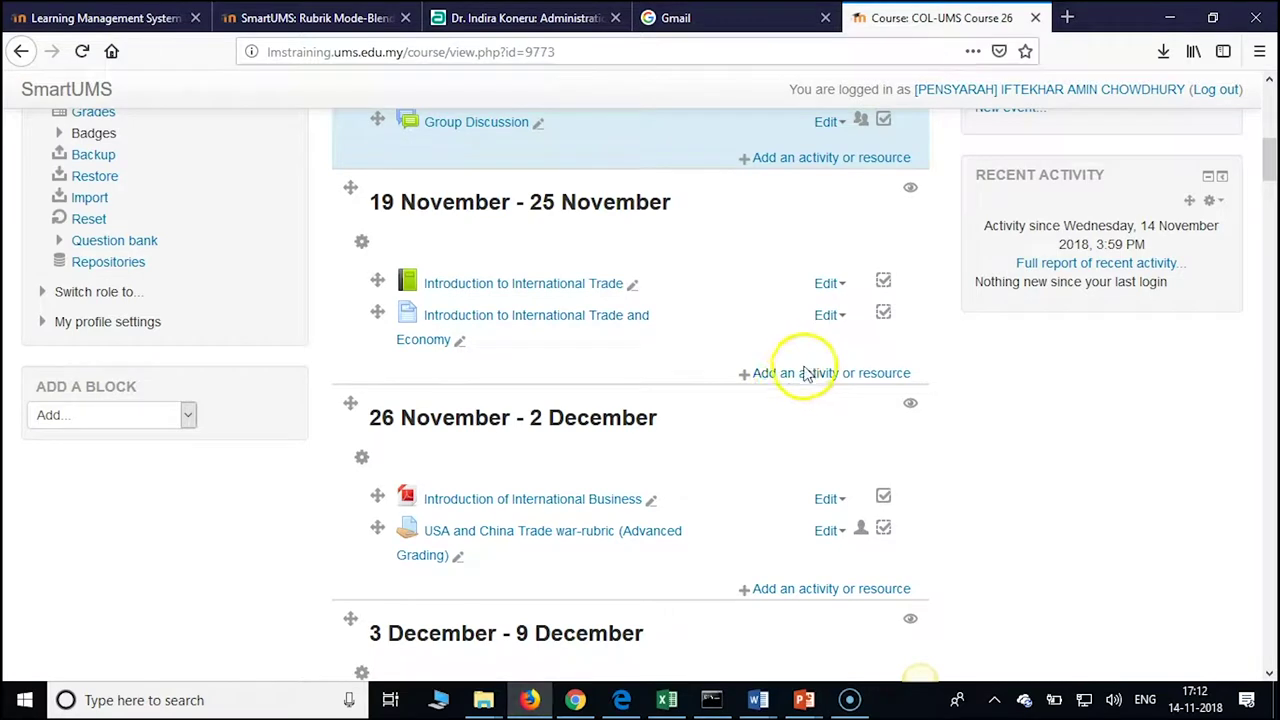
Add a Wiki activity to the 19 November - 25 November section of the course
left_click(802, 378)
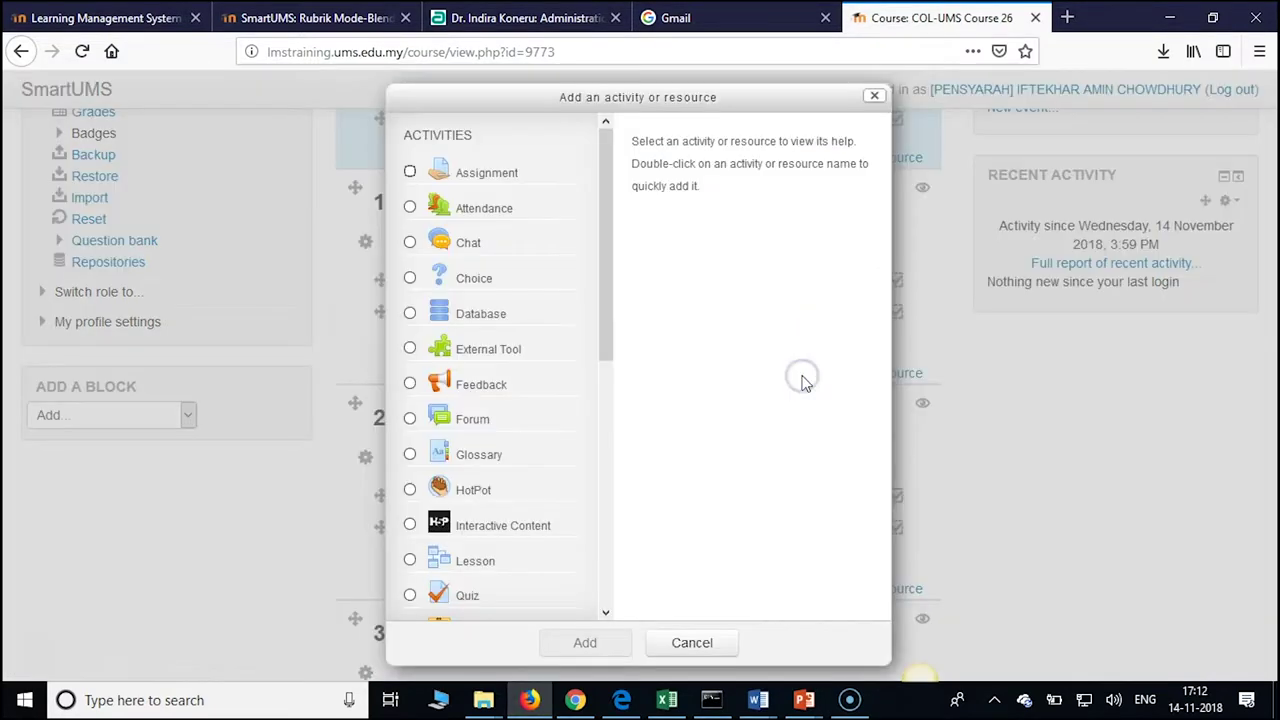
left_click(607, 313)
left_click_drag(607, 313, 588, 406)
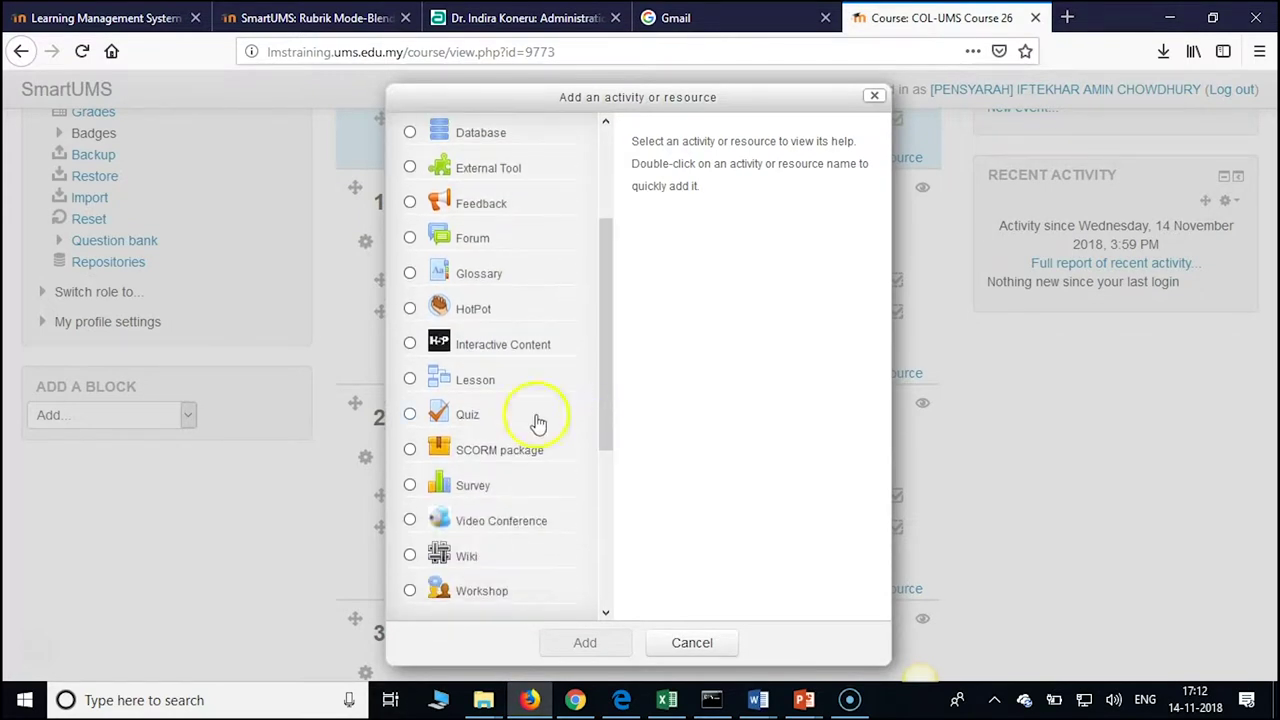
left_click(410, 556)
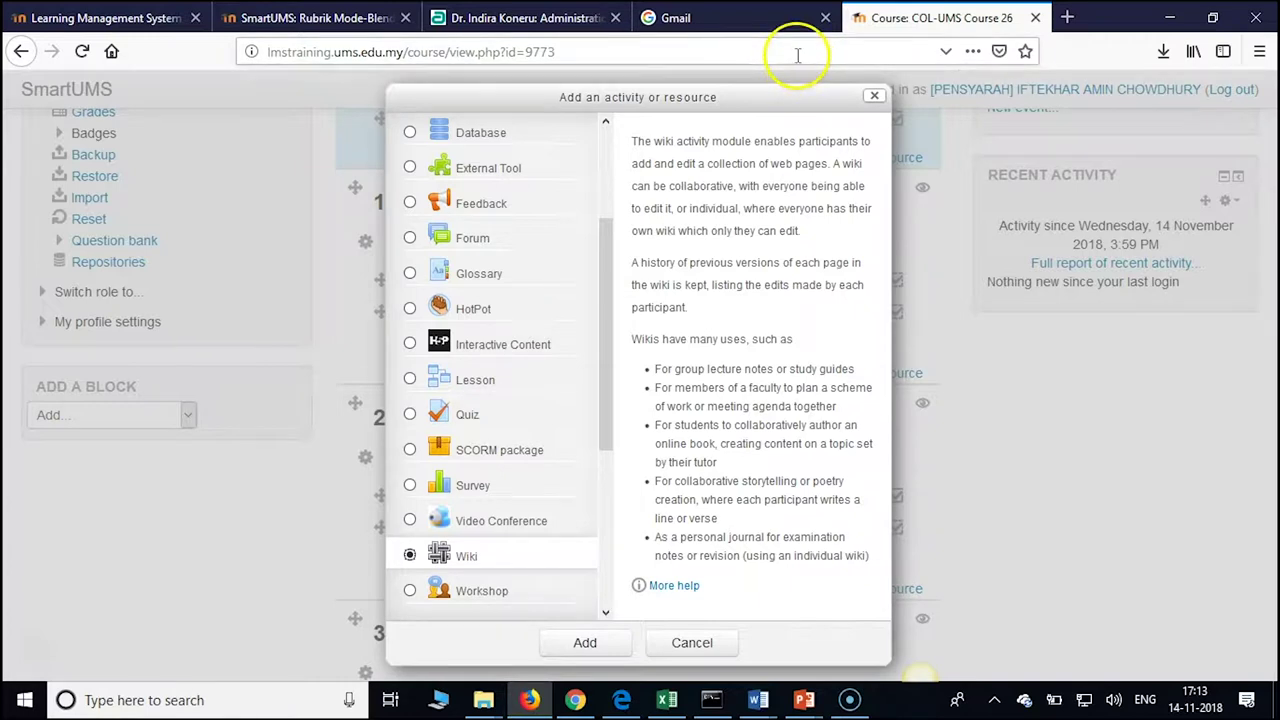
left_click(586, 644)
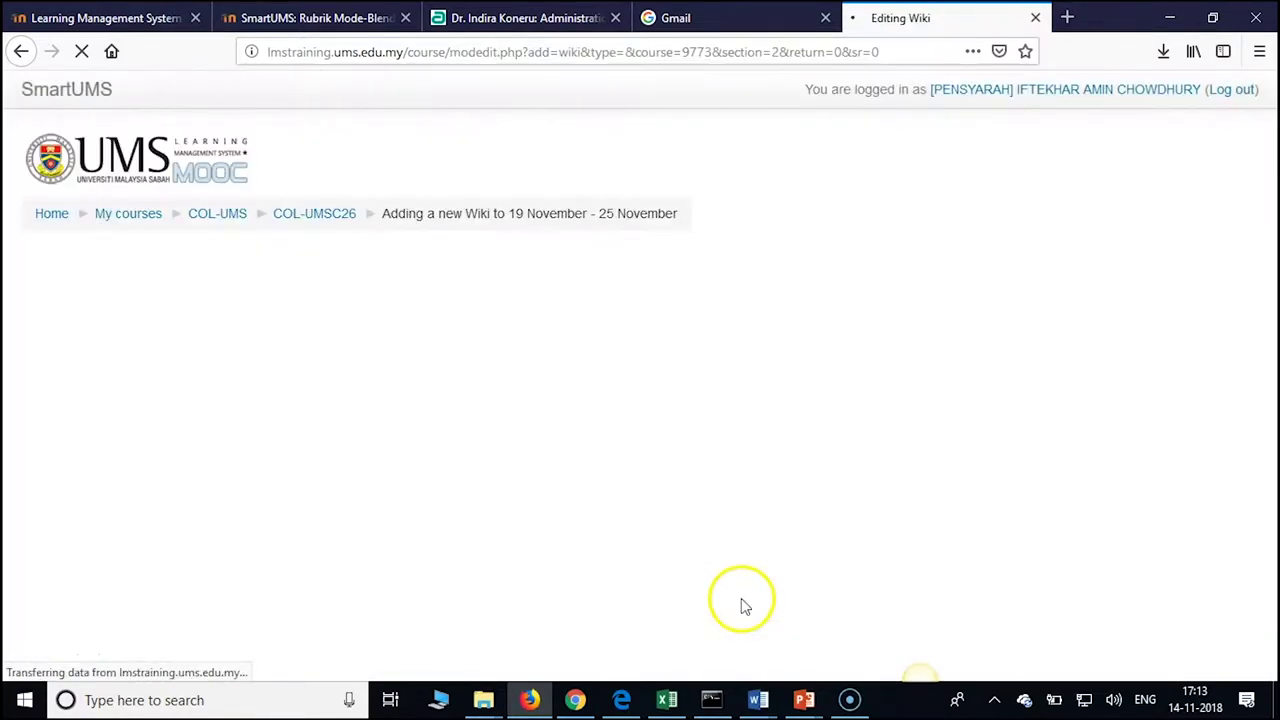
Expand all sections of the wiki settings form and name the wiki "Feedback on module one"
left_click(672, 381)
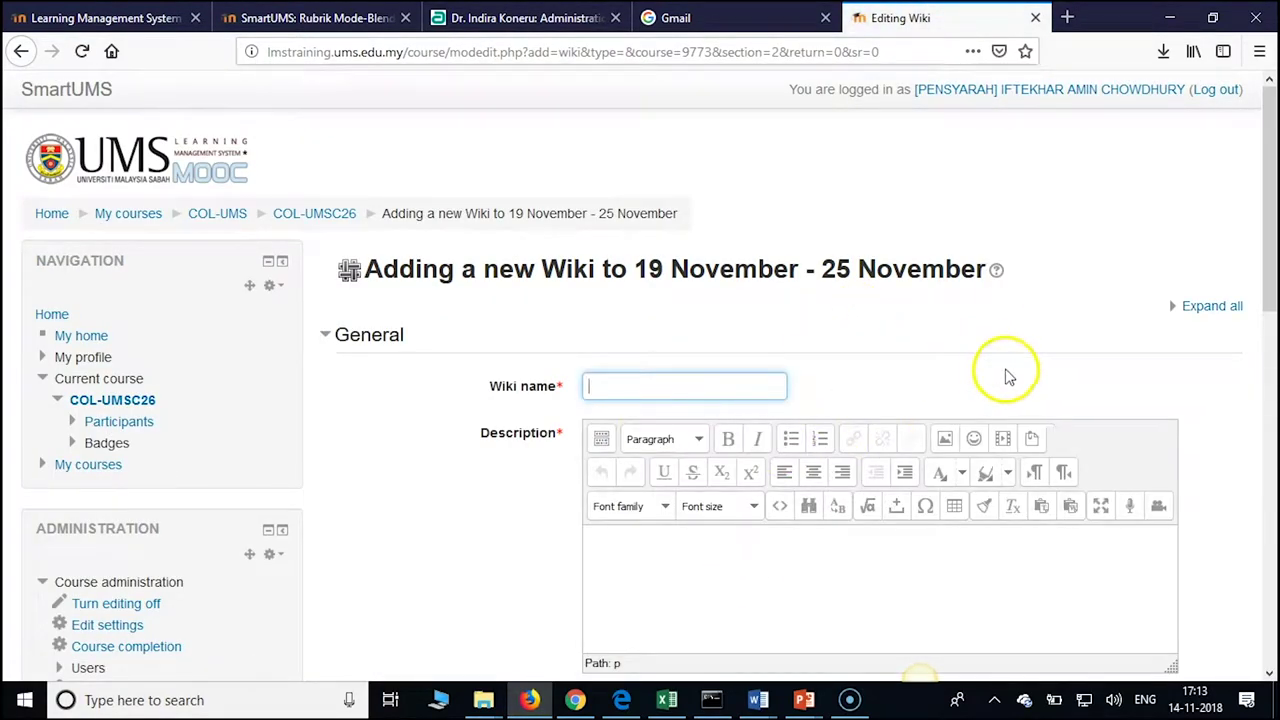
left_click(1212, 305)
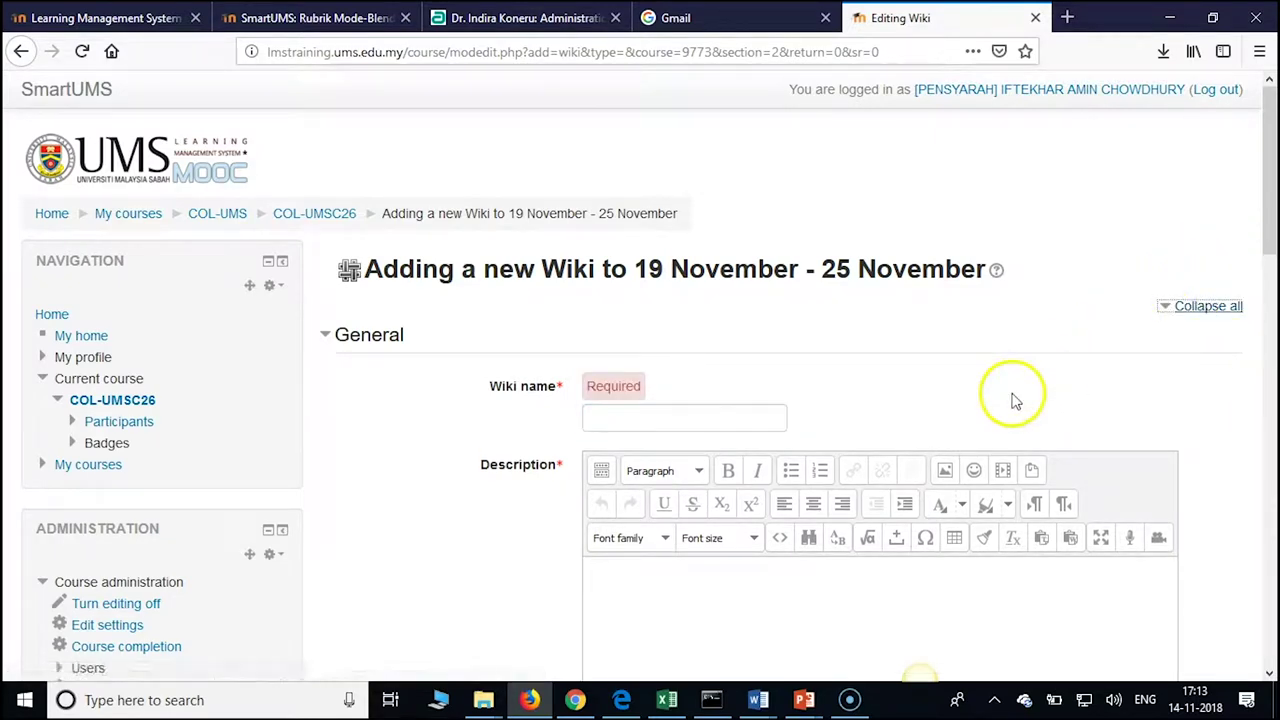
left_click(674, 416)
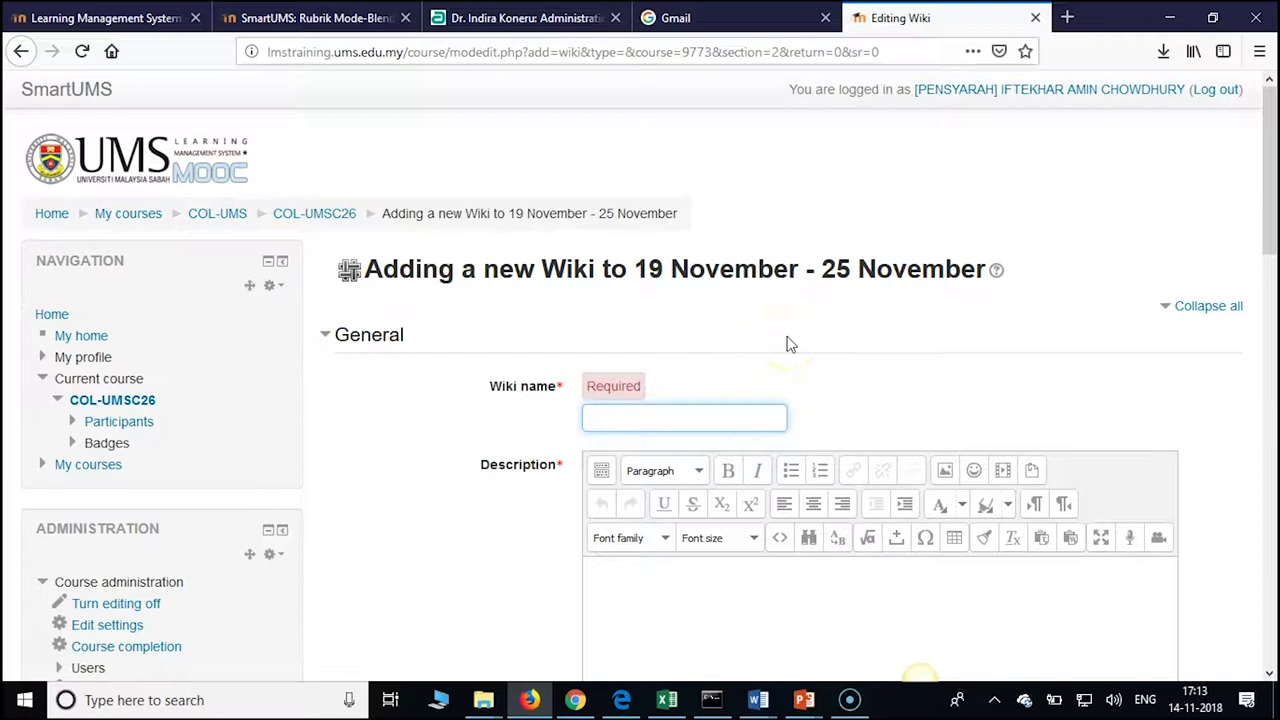
type("Feedback module")
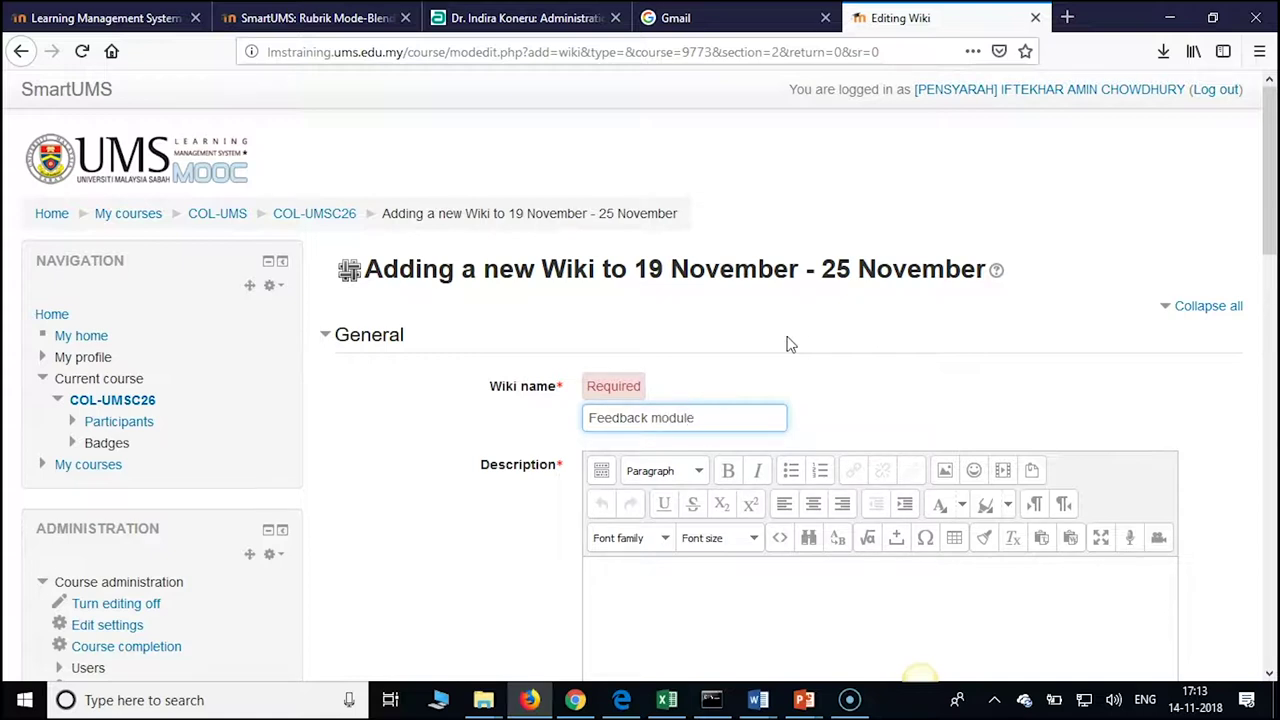
type(" one")
left_click(647, 423)
type("on")
Write the wiki description "Give the feedback on module 2 based on your understanding on export import management."
left_click(761, 590)
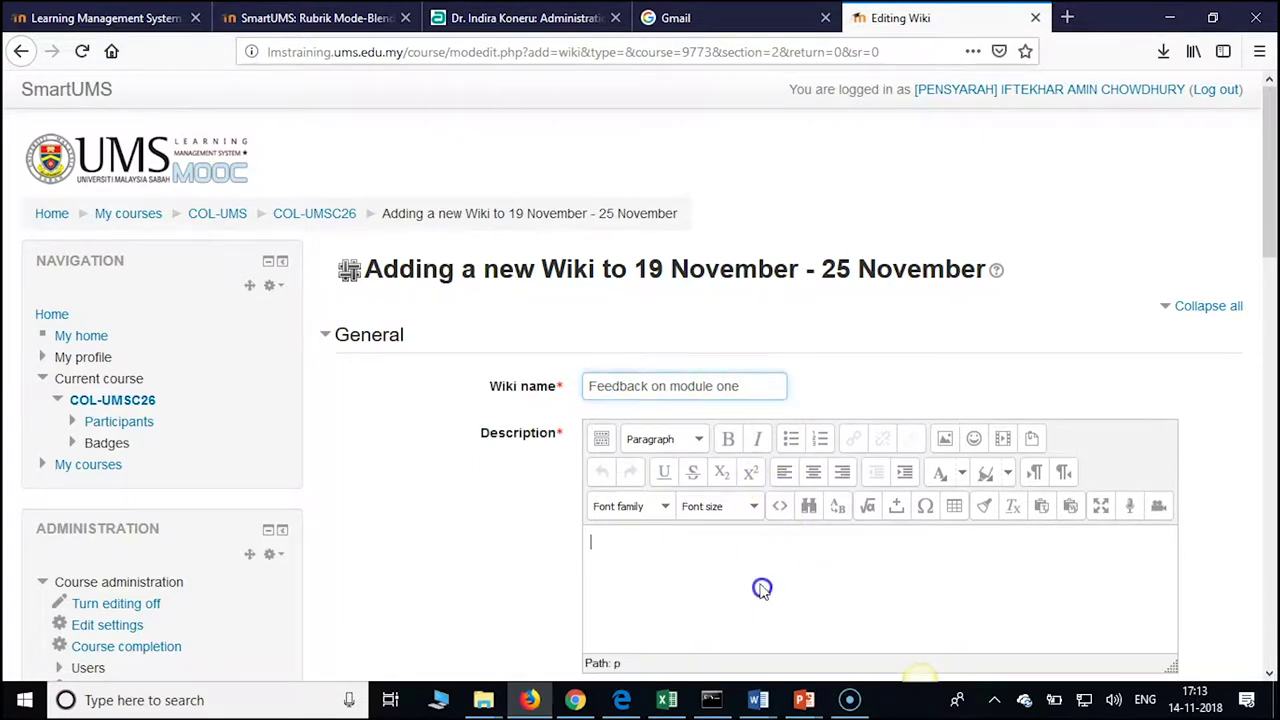
scroll(916, 365, "down", 2)
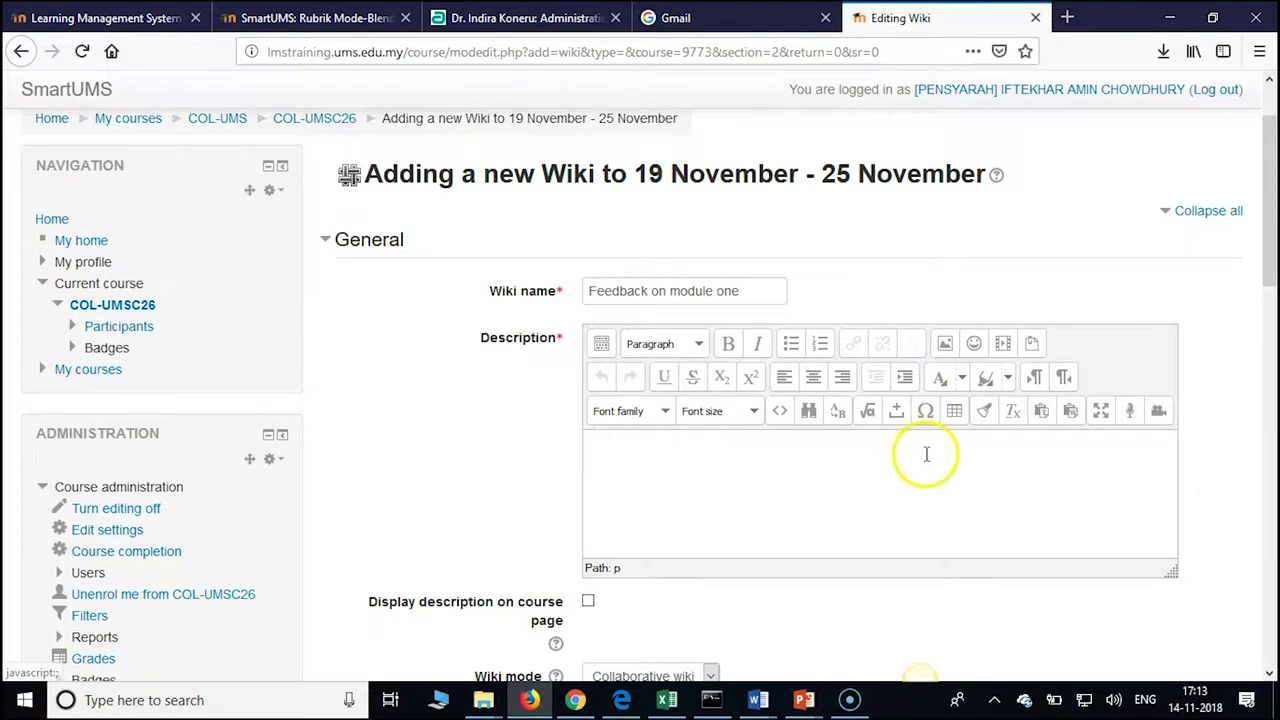
left_click(922, 484)
left_click(940, 472)
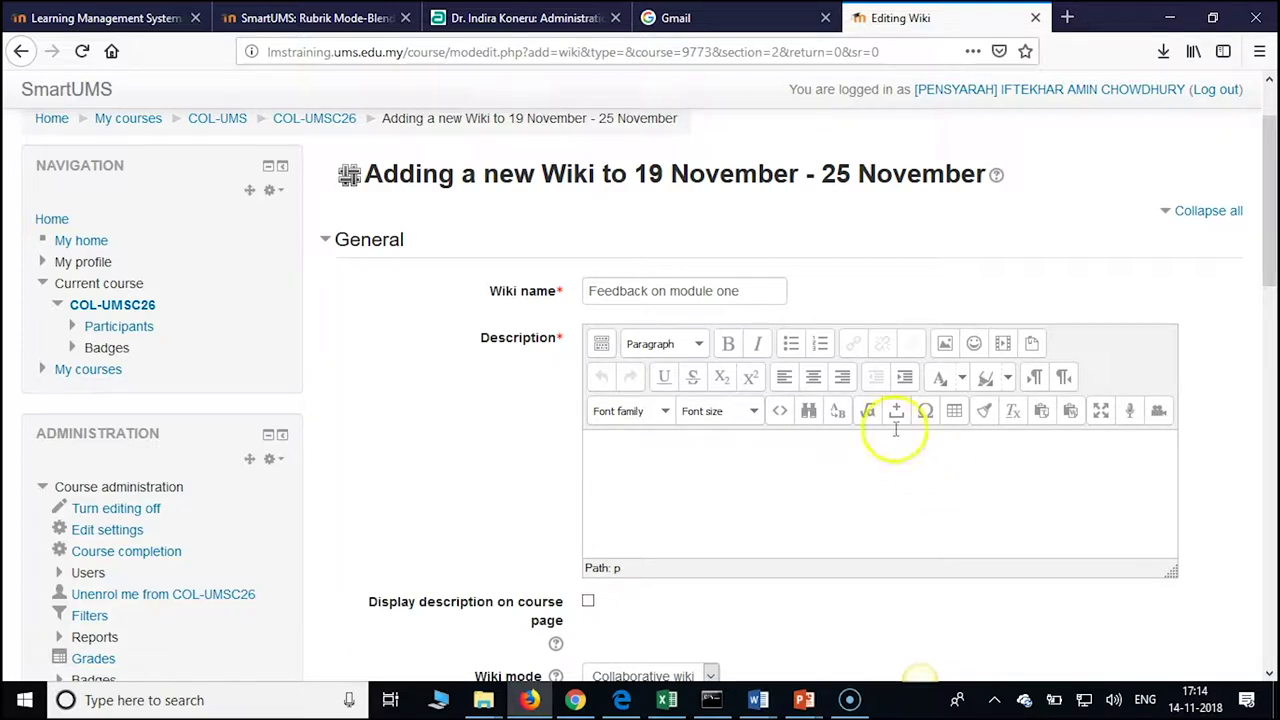
left_click(813, 482)
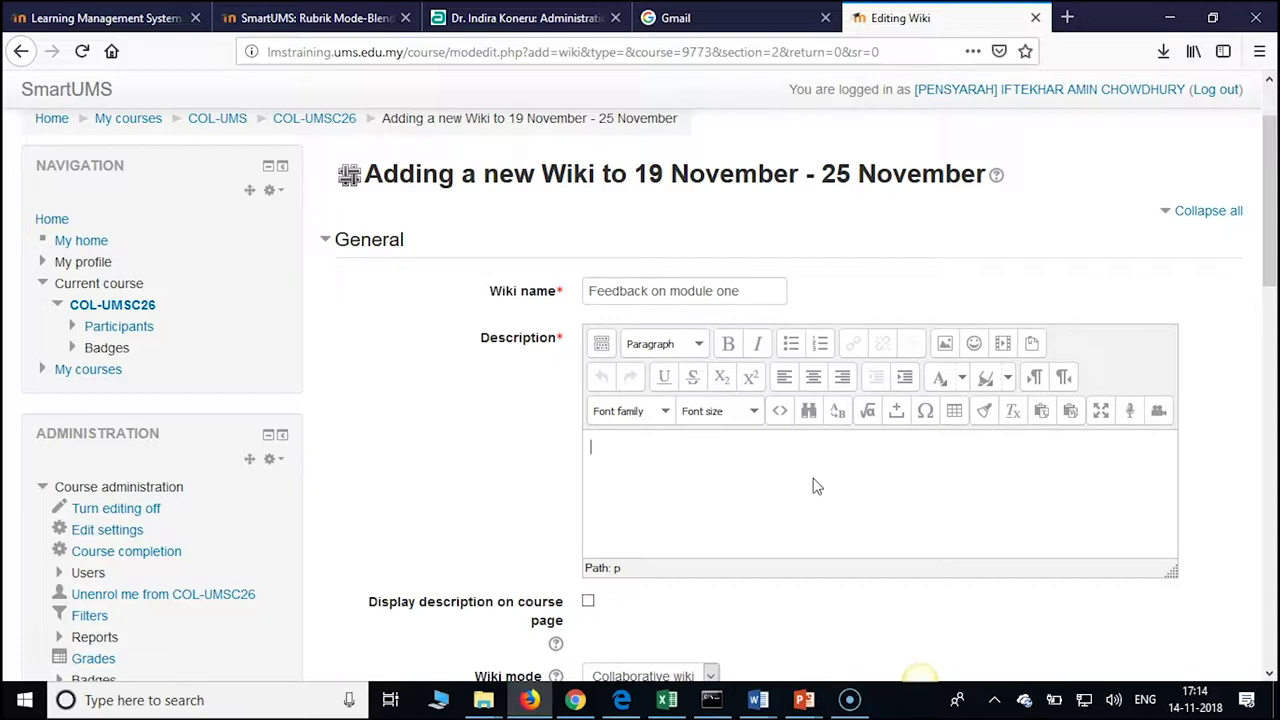
type("Give the feedback on module 2 based on your understanding on export import management.")
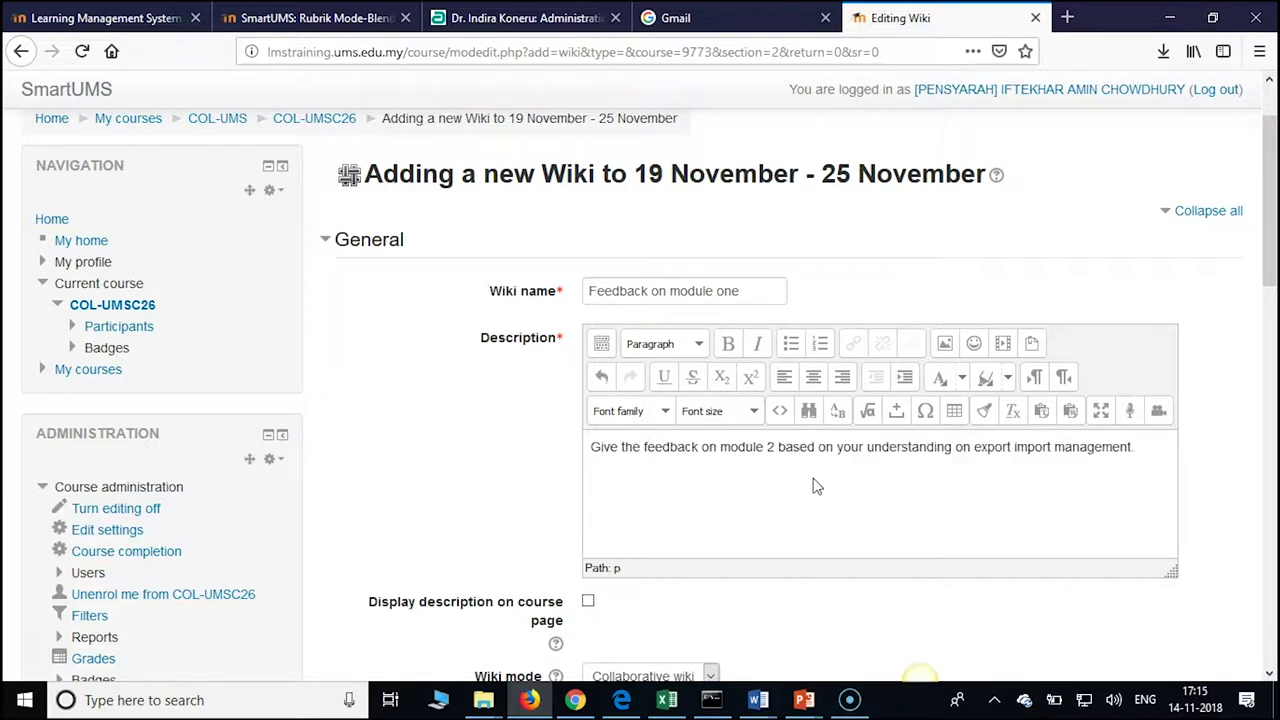
key("BackSpace")
key("BackSpace")
Set the wiki mode to Individual wiki
scroll(817, 486, "down", 5)
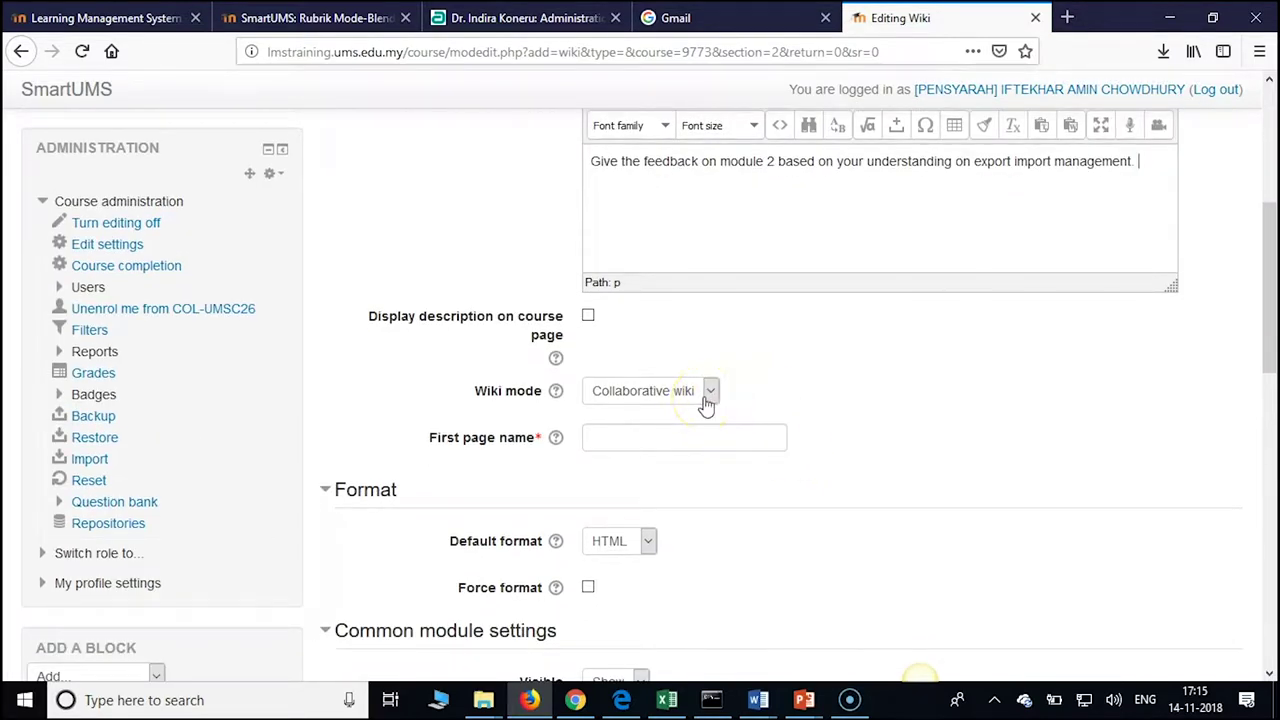
left_click(708, 395)
left_click(646, 440)
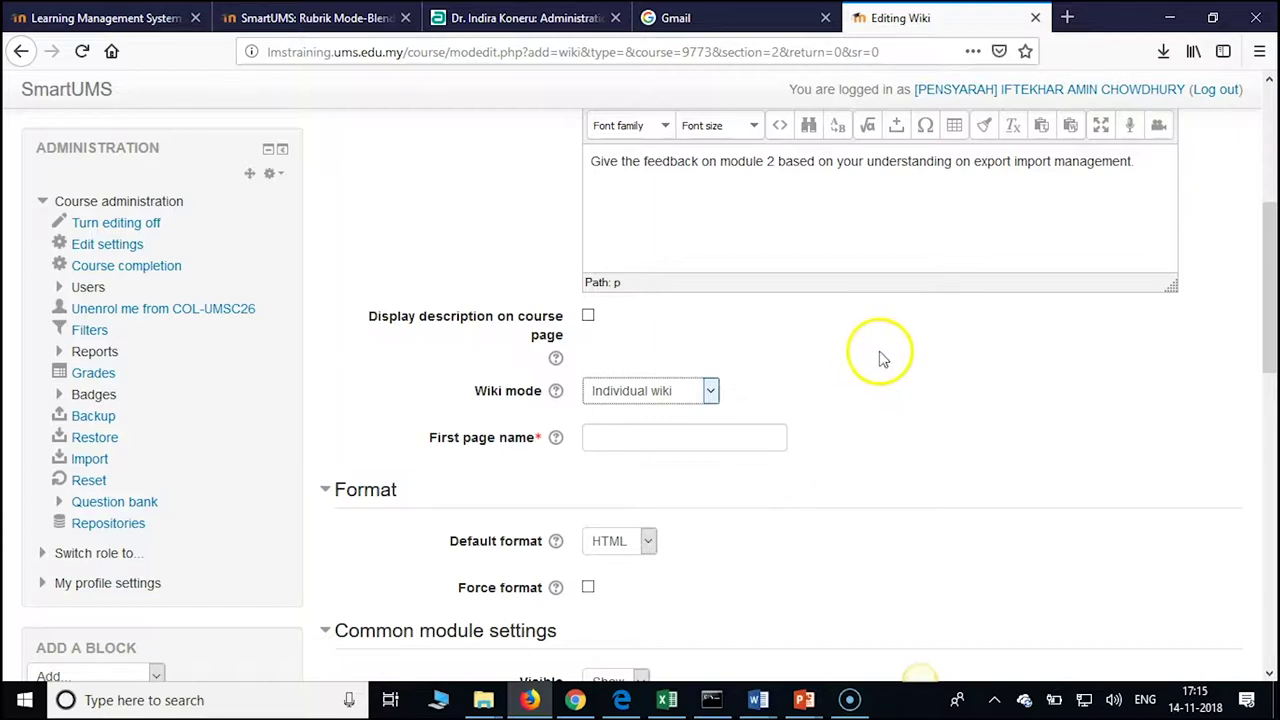
Check the help for the first page name and name that page "Feedback on Export Import Management"
scroll(886, 353, "down", 2)
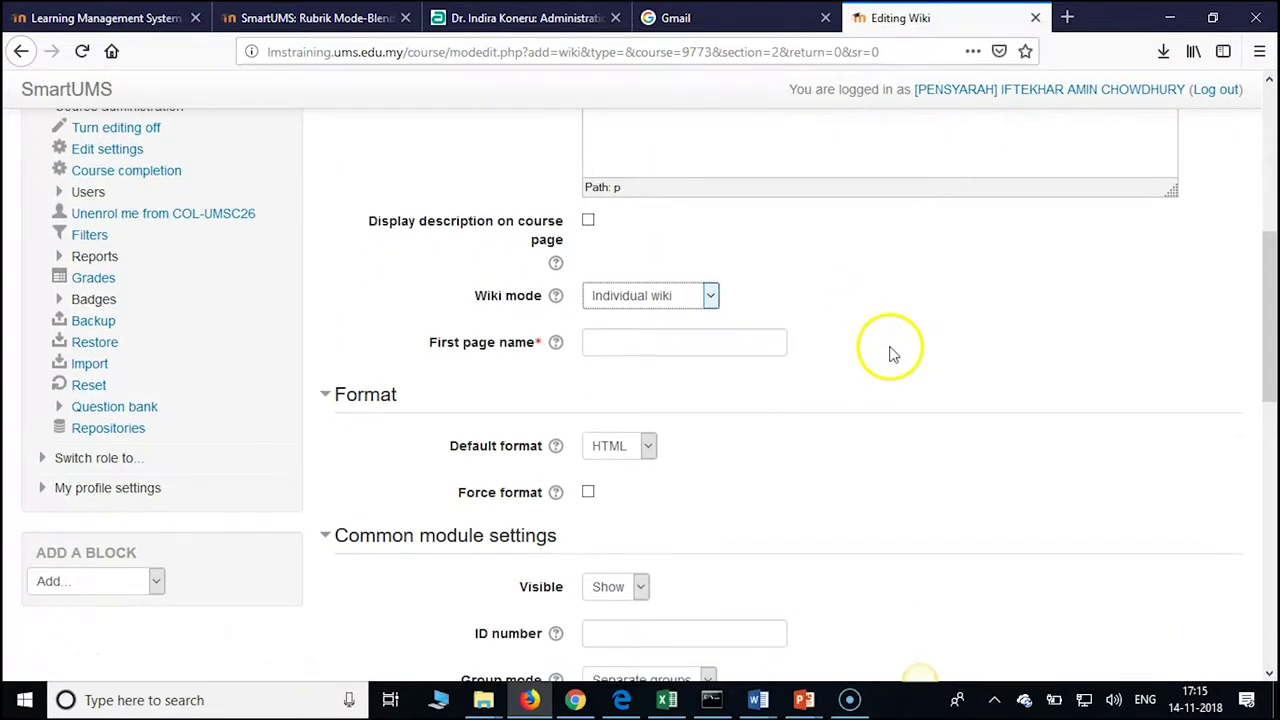
left_click(557, 344)
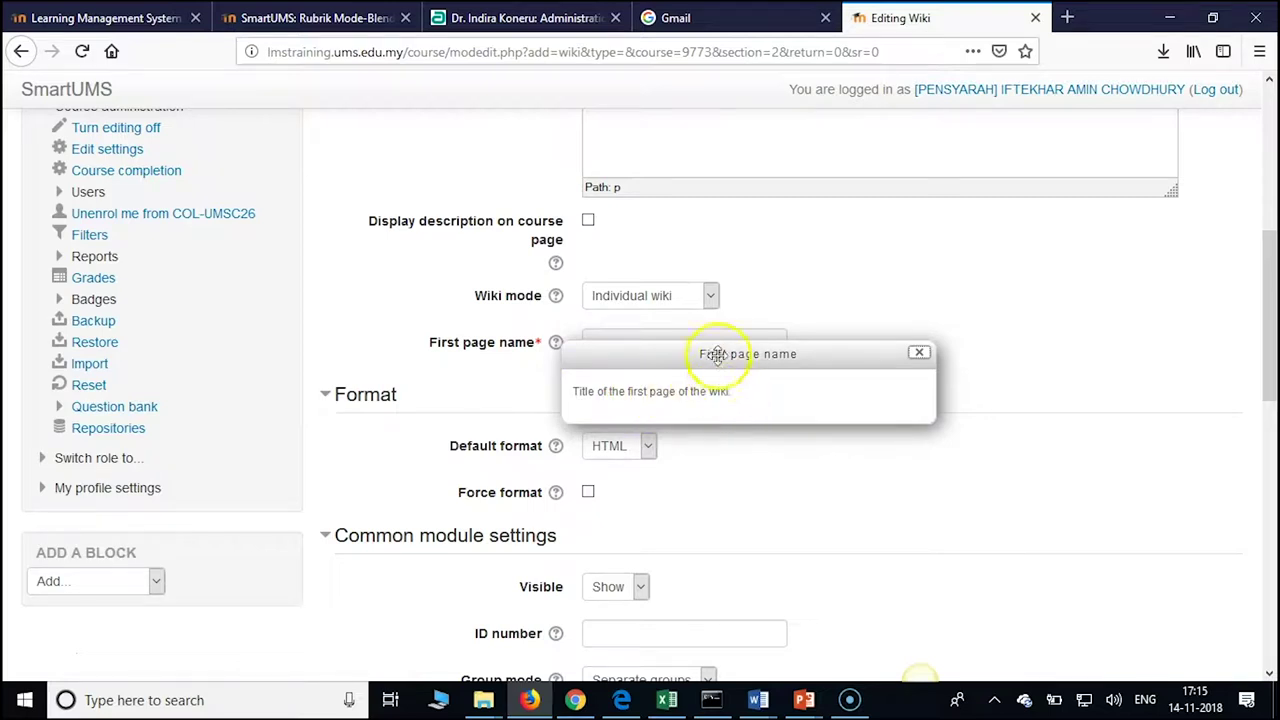
left_click(917, 355)
left_click(674, 344)
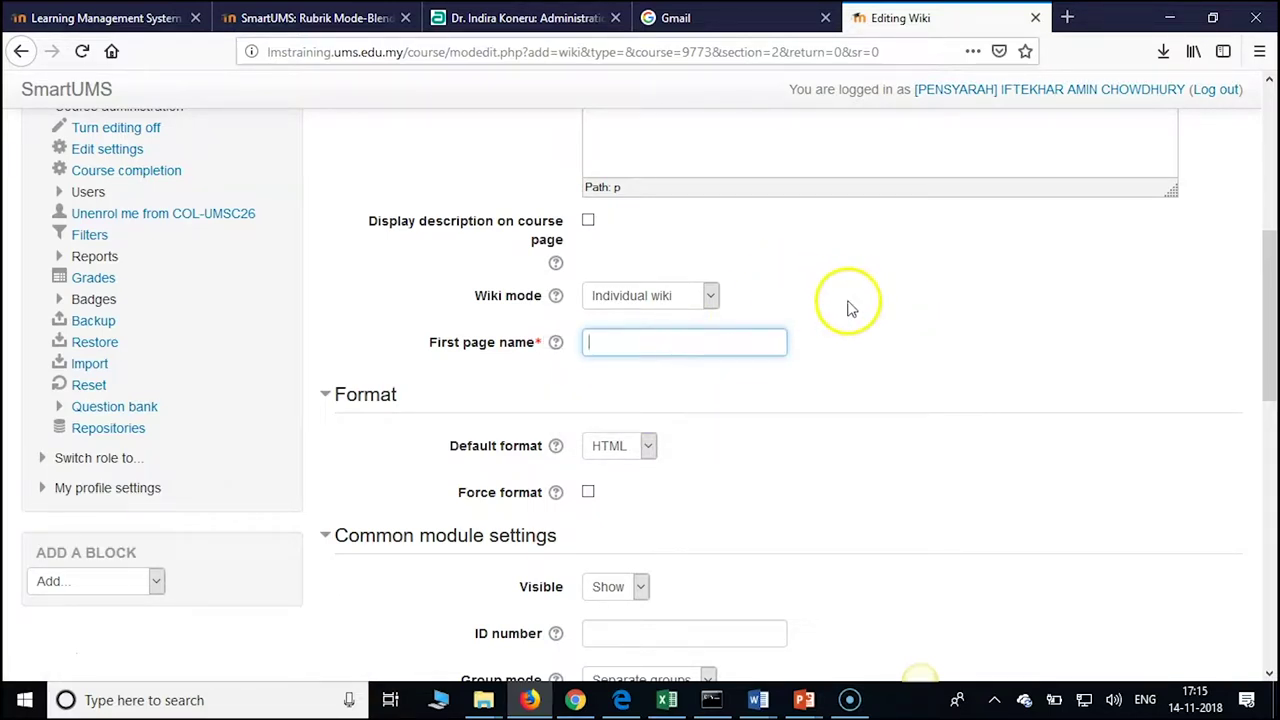
type("Feedback")
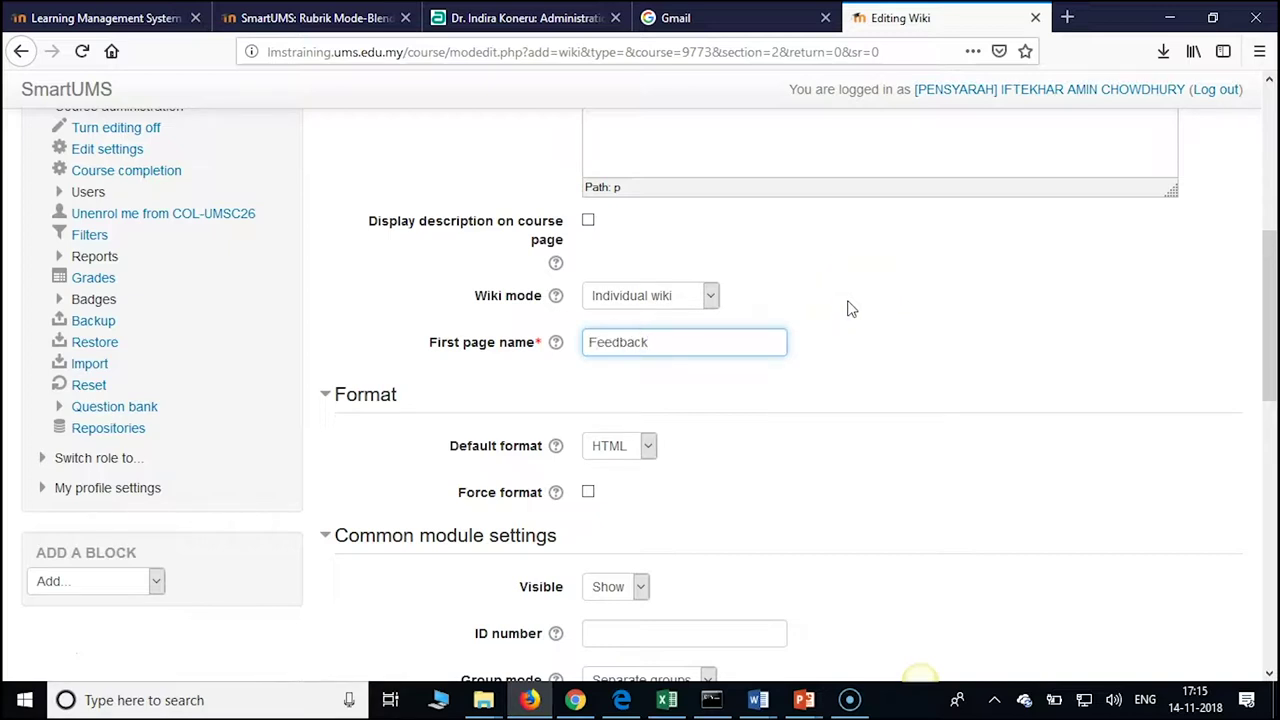
type(" on Export Import Management")
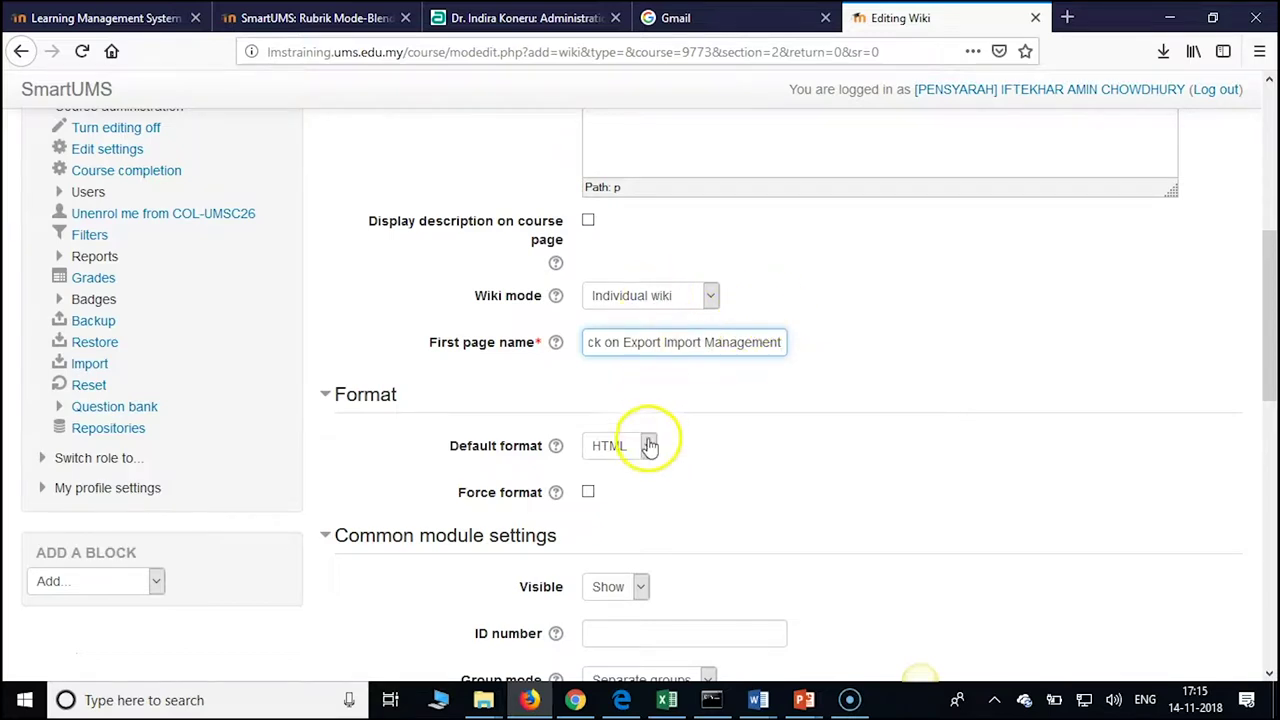
Enable Force format for the wiki and review the available default formats and their help, keeping HTML
scroll(630, 510, "down", 3)
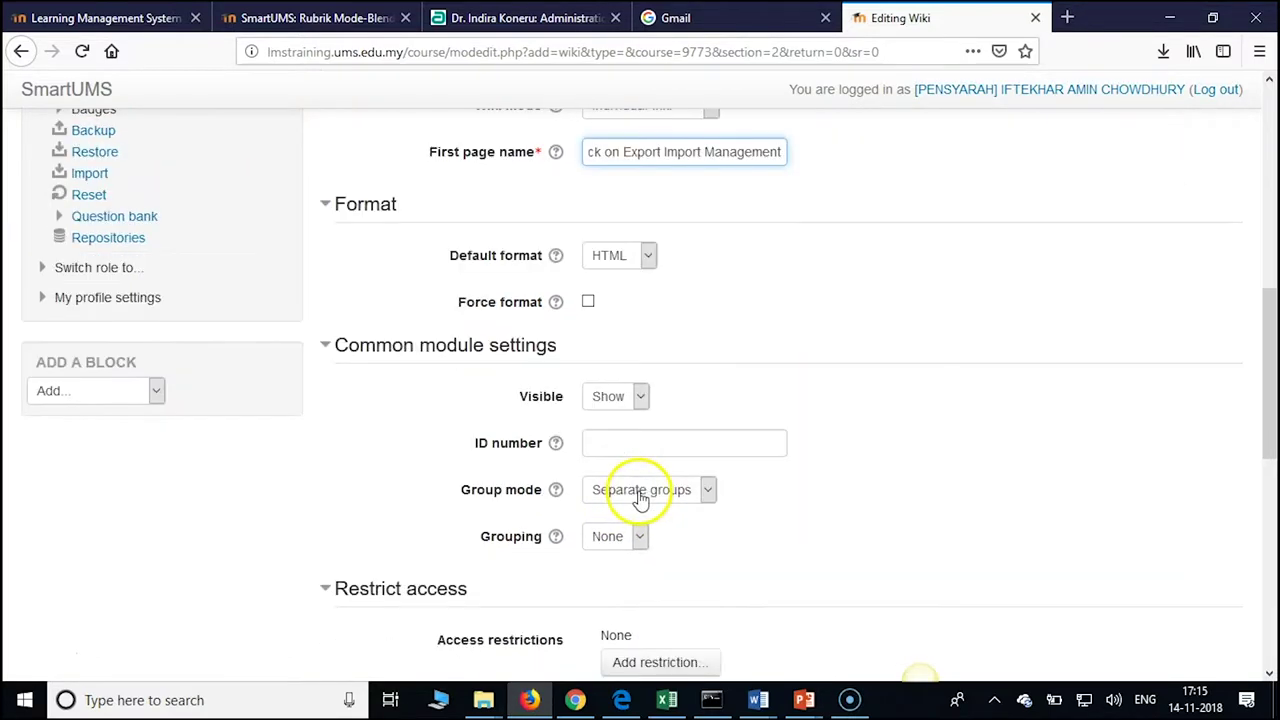
left_click(588, 302)
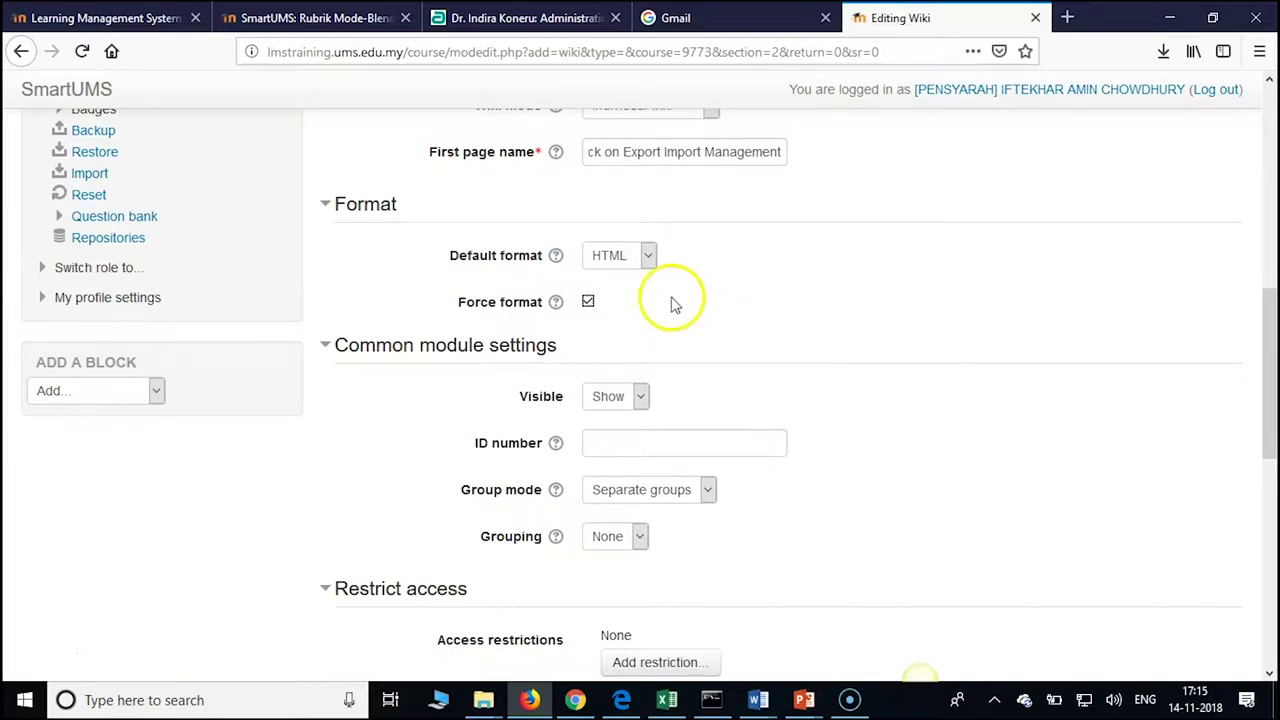
left_click(650, 262)
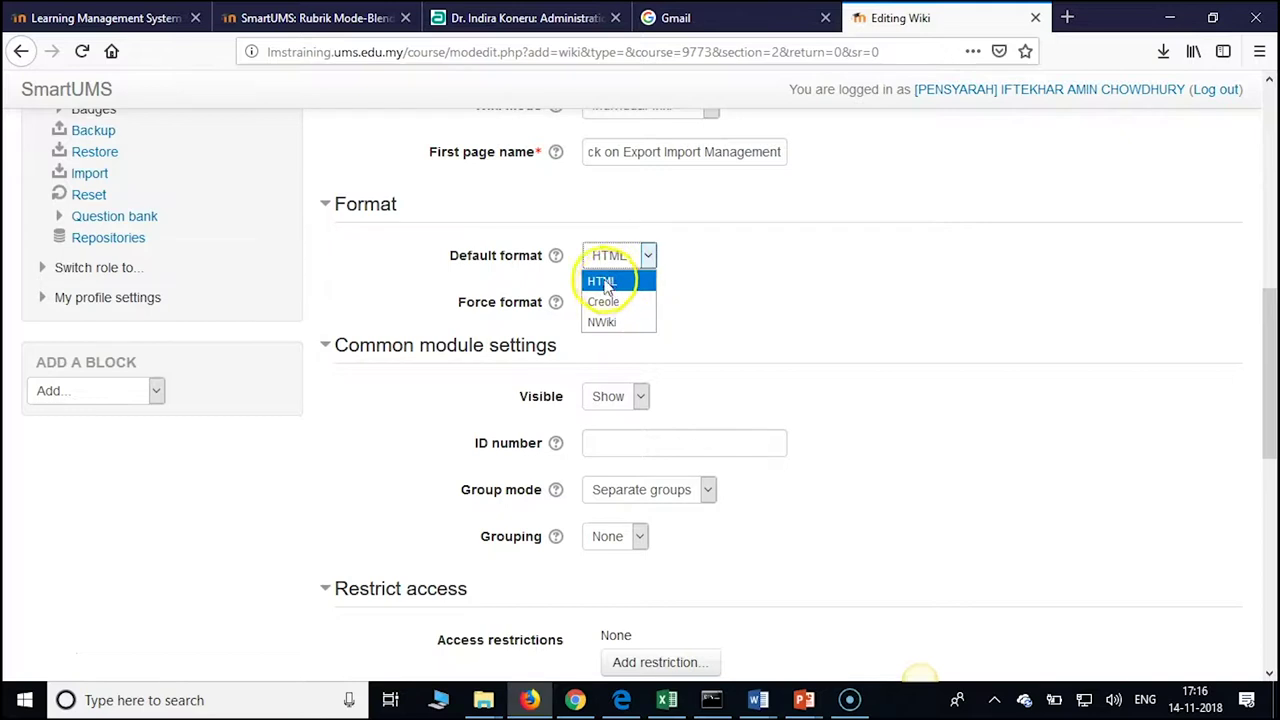
left_click(552, 257)
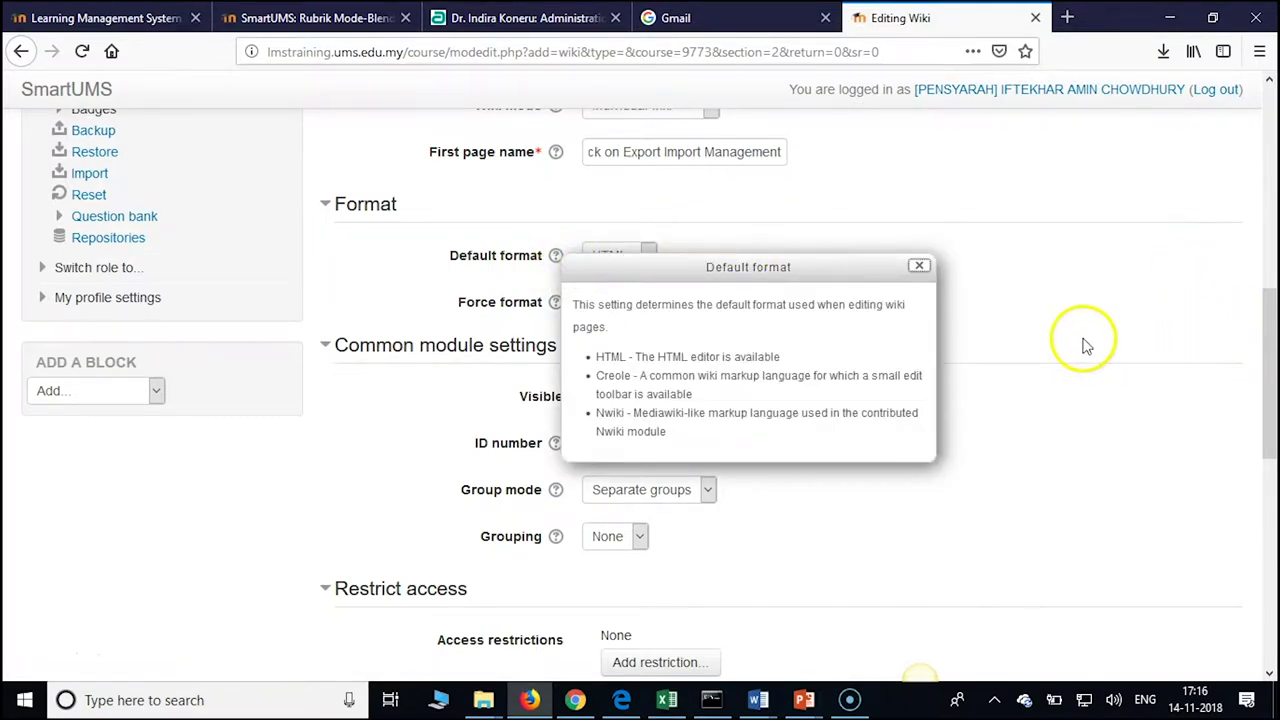
left_click(1160, 337)
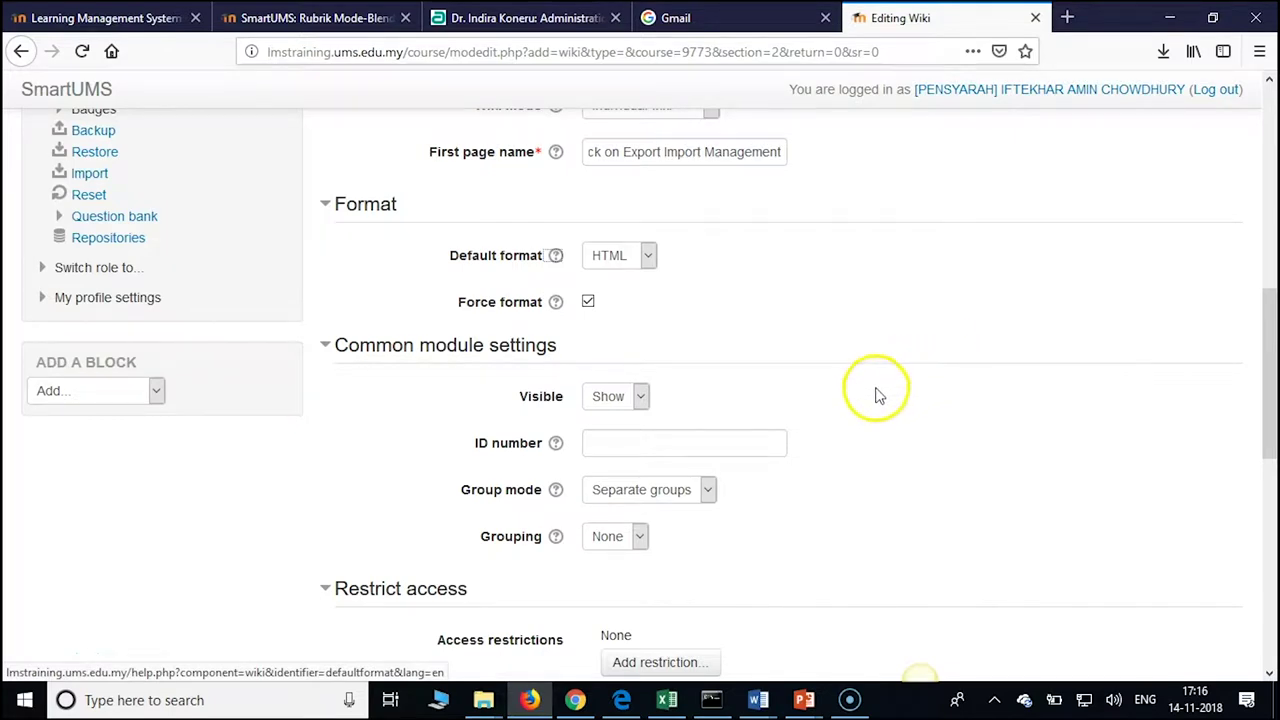
Set the group mode to No groups, then save the wiki and display it
left_click(695, 505)
left_click(655, 516)
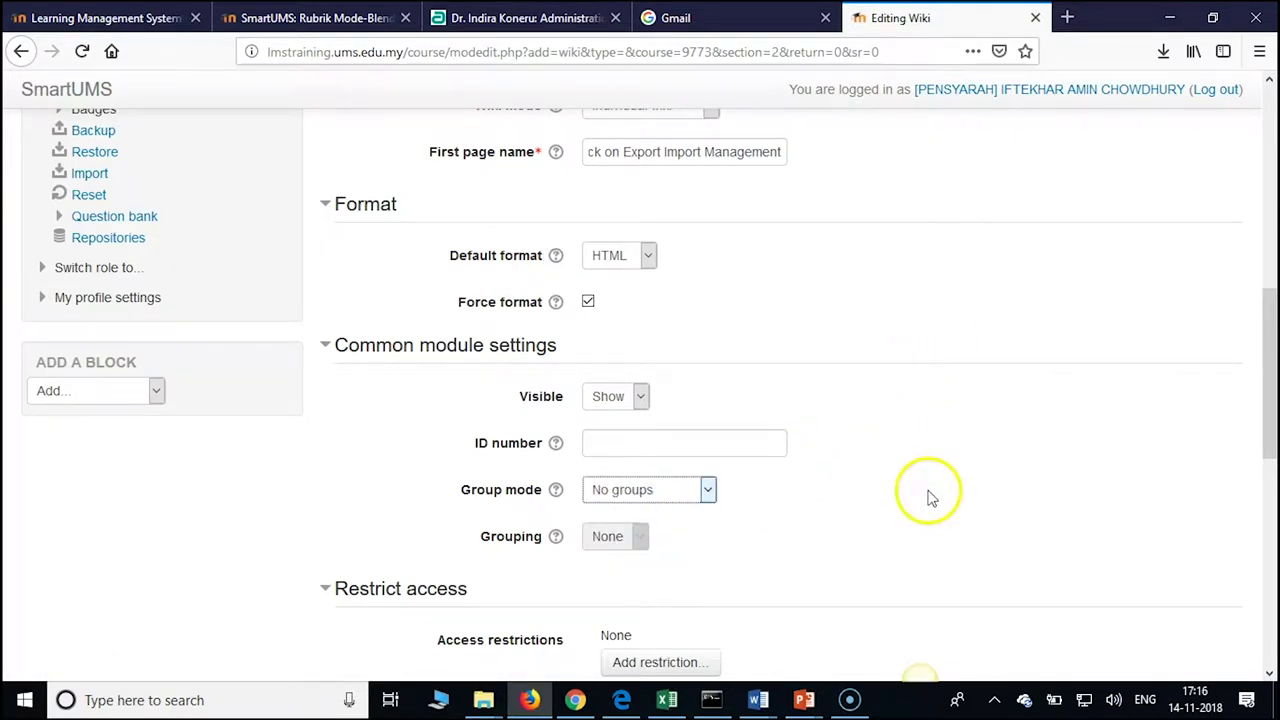
scroll(864, 474, "down", 4)
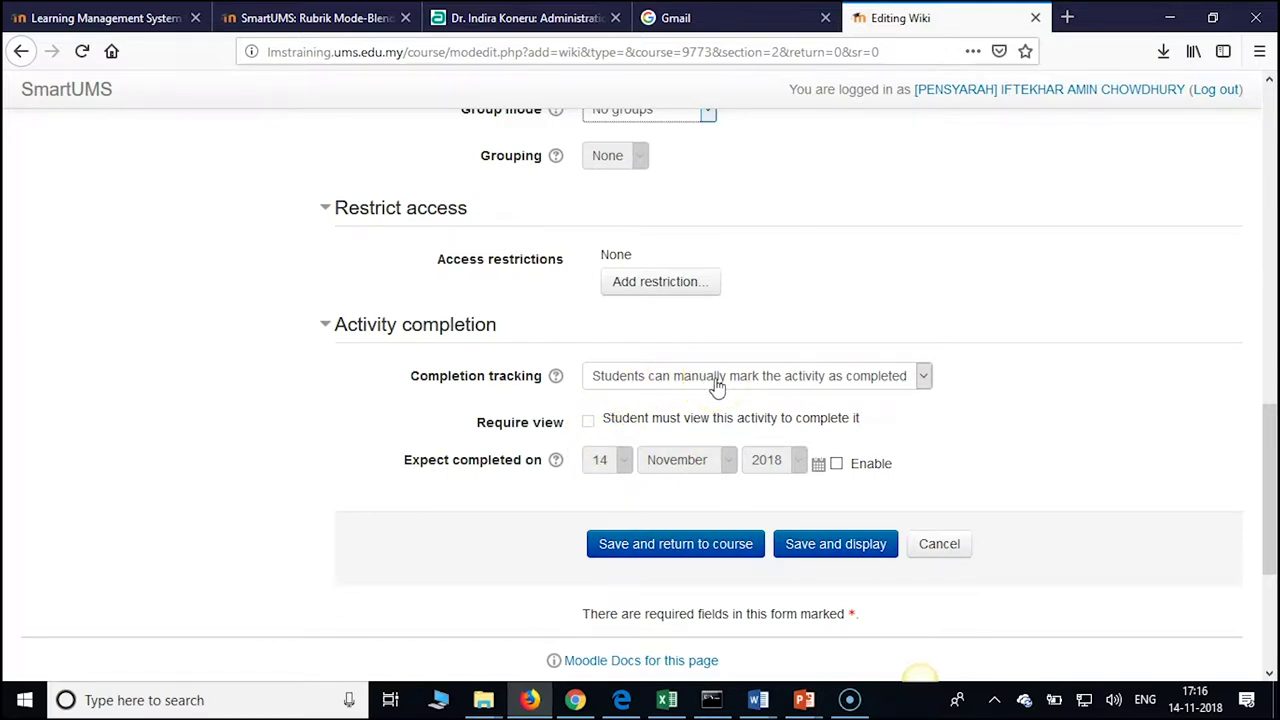
left_click(822, 543)
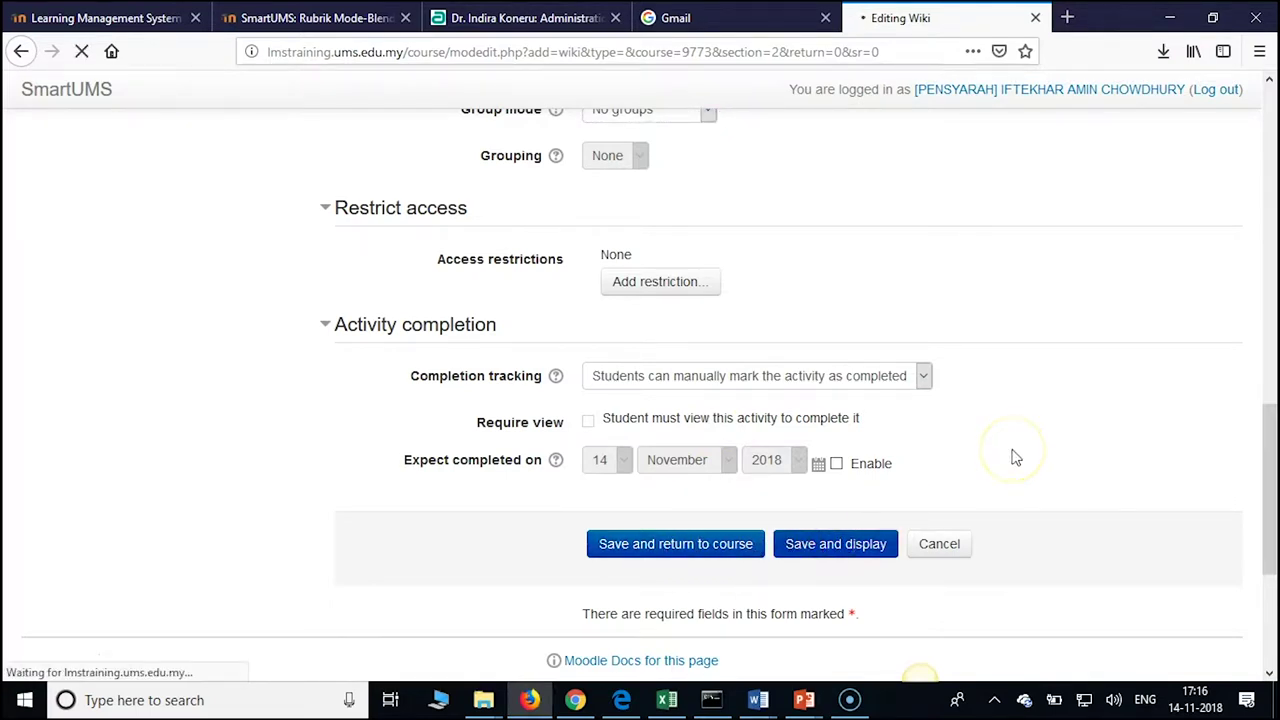
Enter the wiki link "[[Feedback on Export Import Management]]" as the content of the first page
scroll(957, 393, "down", 5)
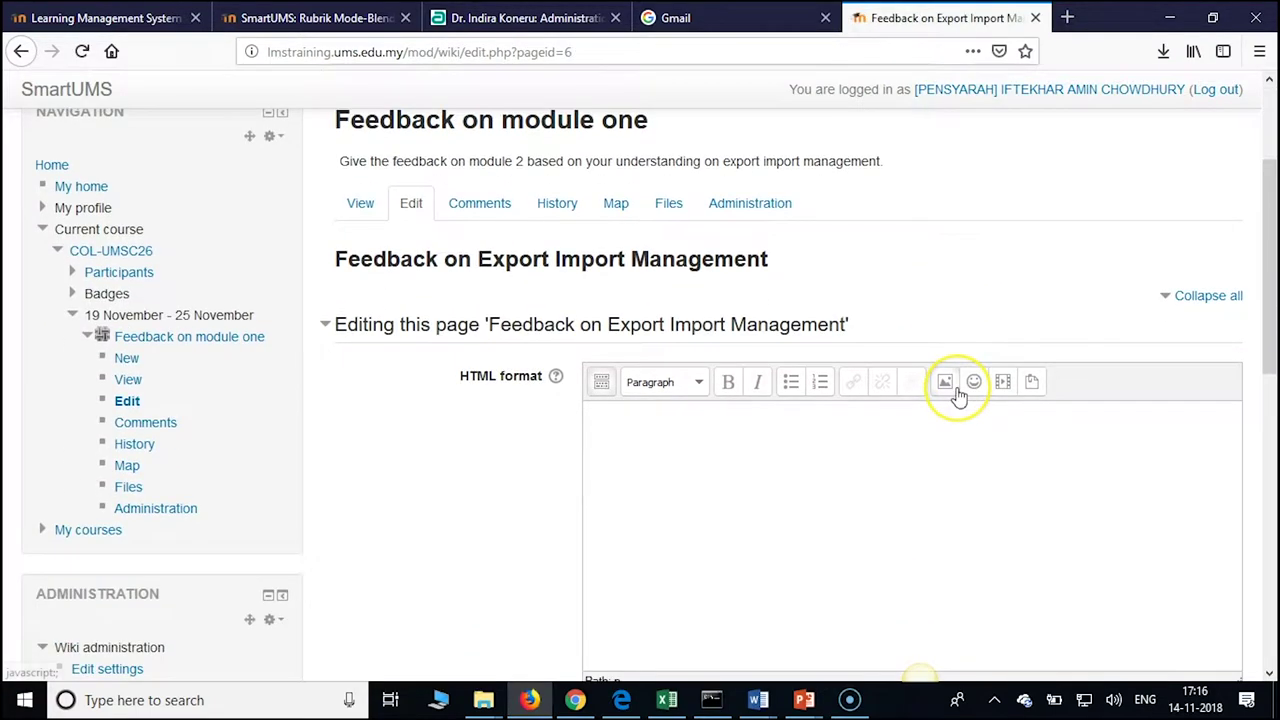
left_click(763, 397)
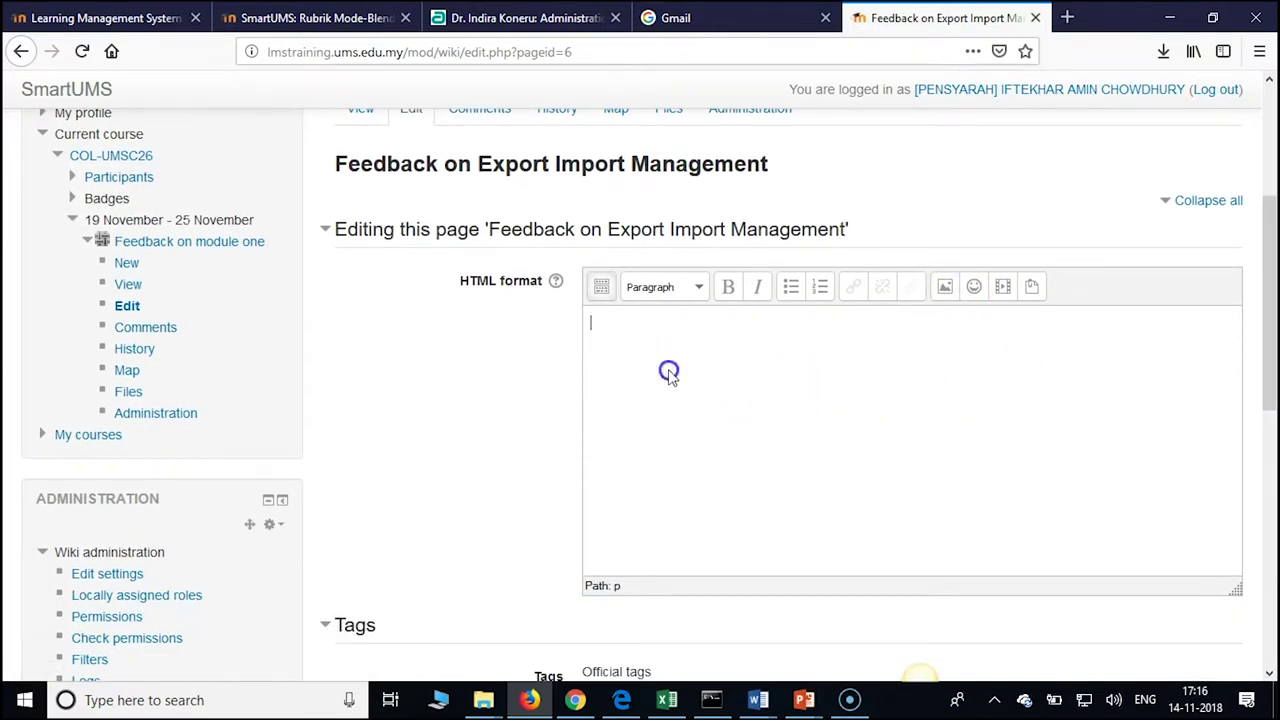
type("[[")
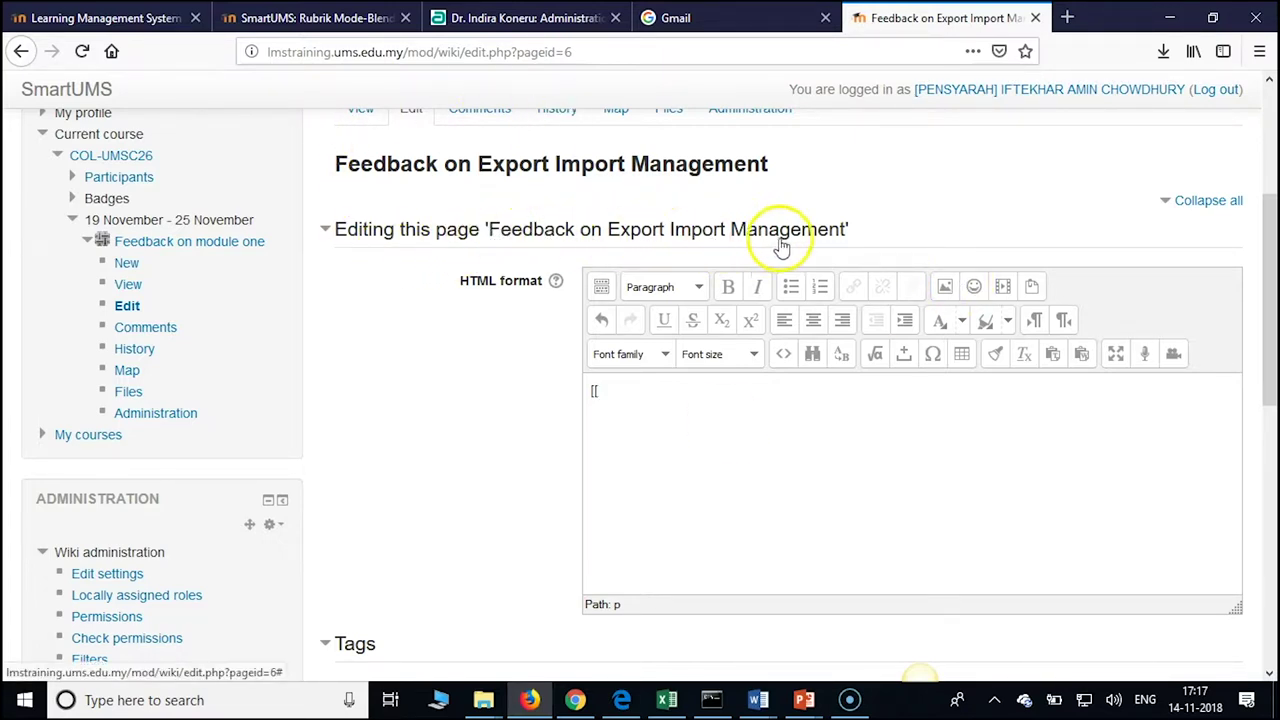
type("Fee")
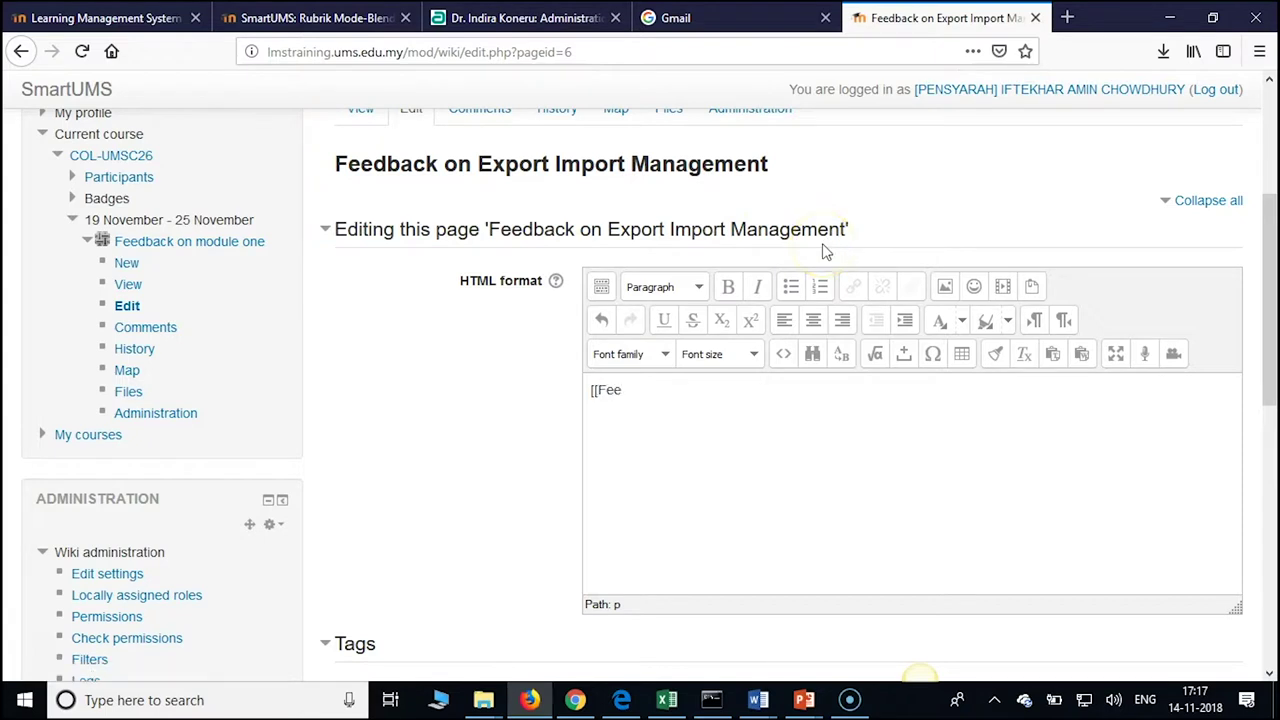
type("dback on Ecport Import")
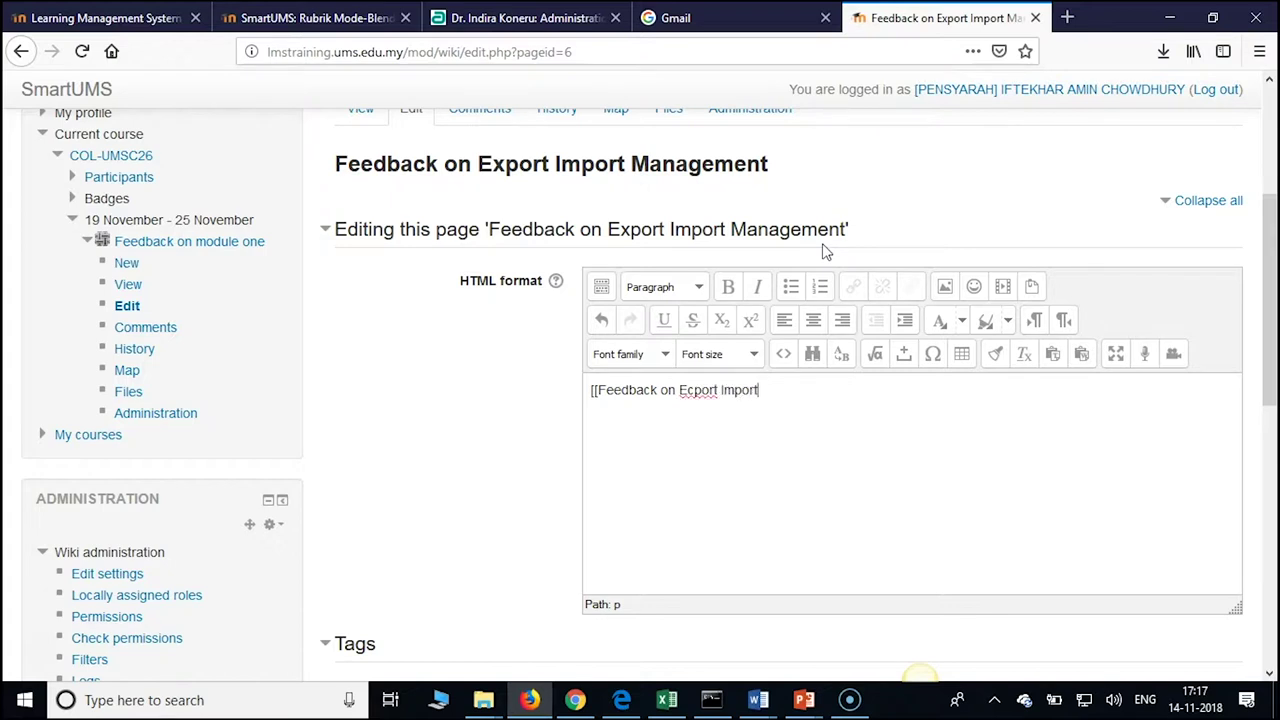
key("Left")
key("Left")
key("Left")
key("Left")
key("Left")
key("Left")
key("Left")
key("BackSpace")
type("x")
key("End")
type("Management")
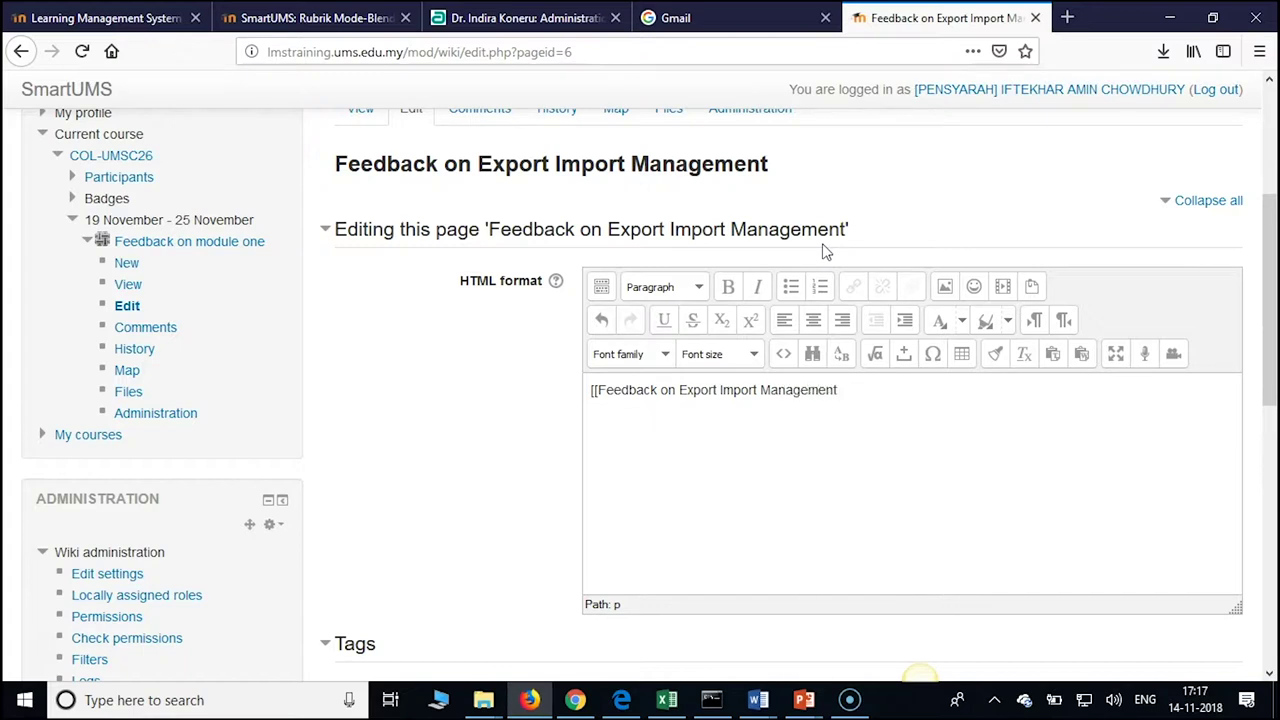
type("}}")
key("BackSpace")
key("BackSpace")
type("]]")
scroll(858, 428, "down", 5)
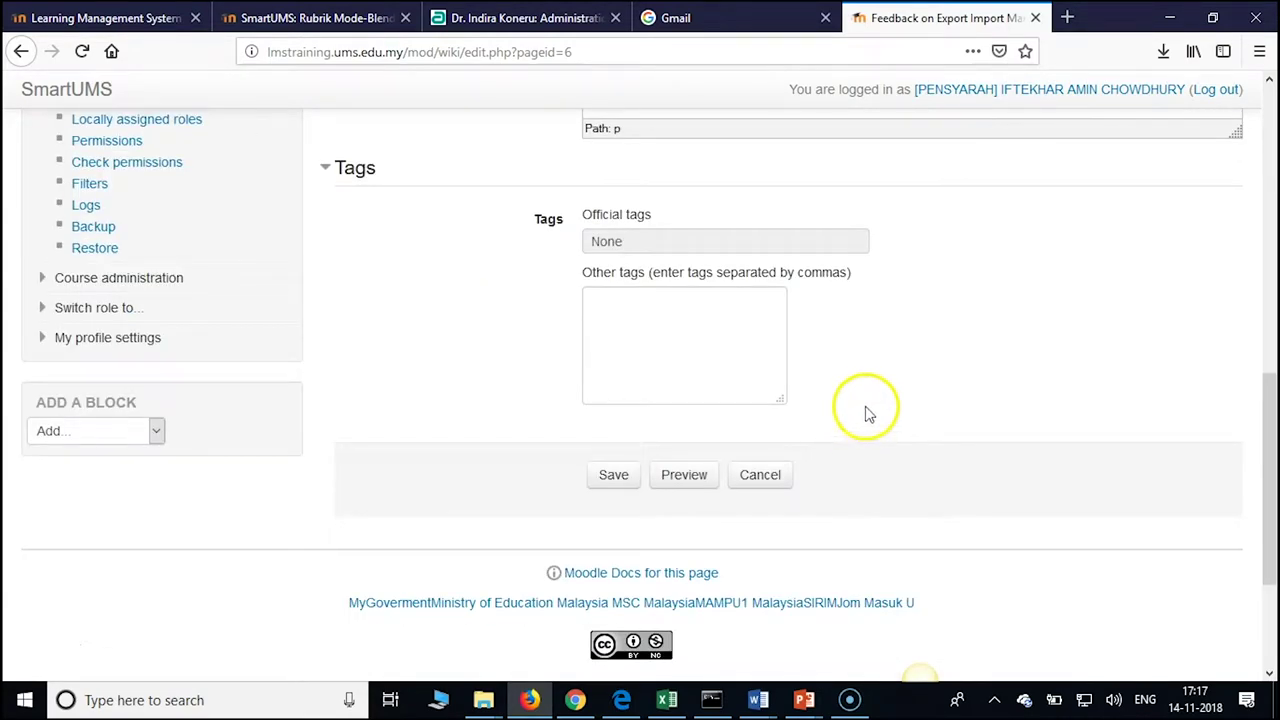
Preview the "Feedback on Export Import Management" page with its wiki link, then save it
left_click(681, 479)
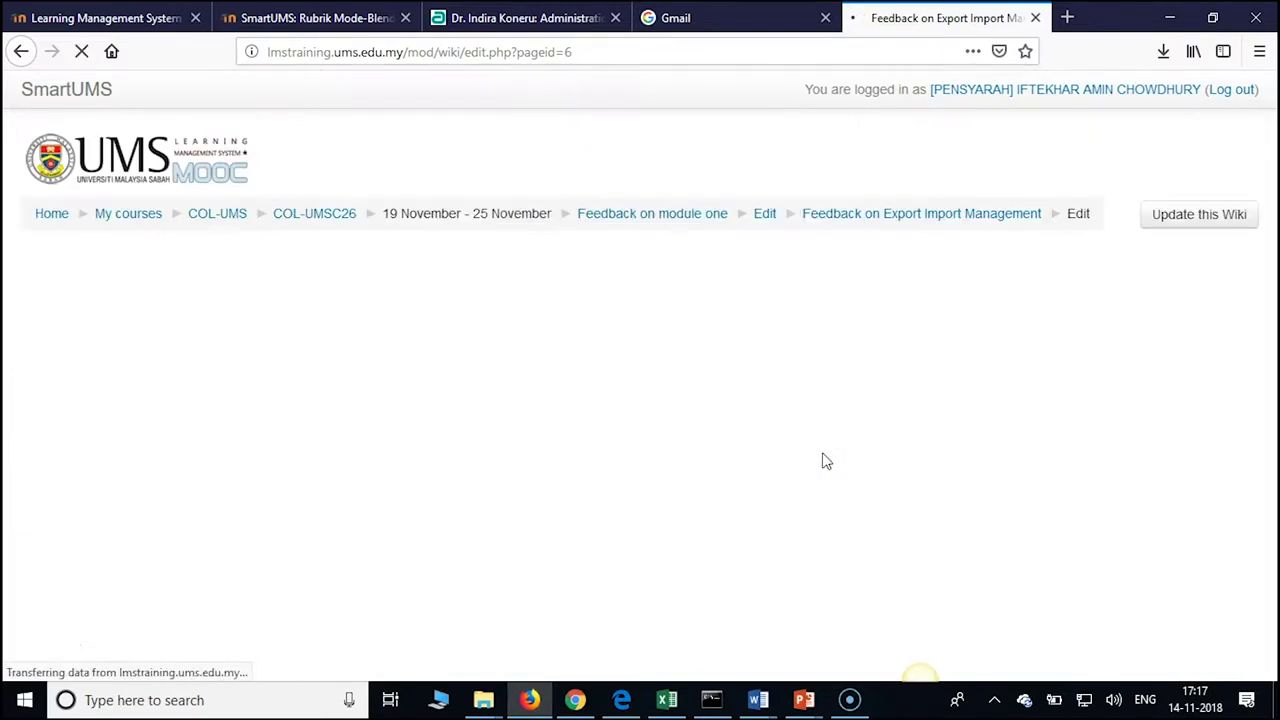
left_click(834, 378)
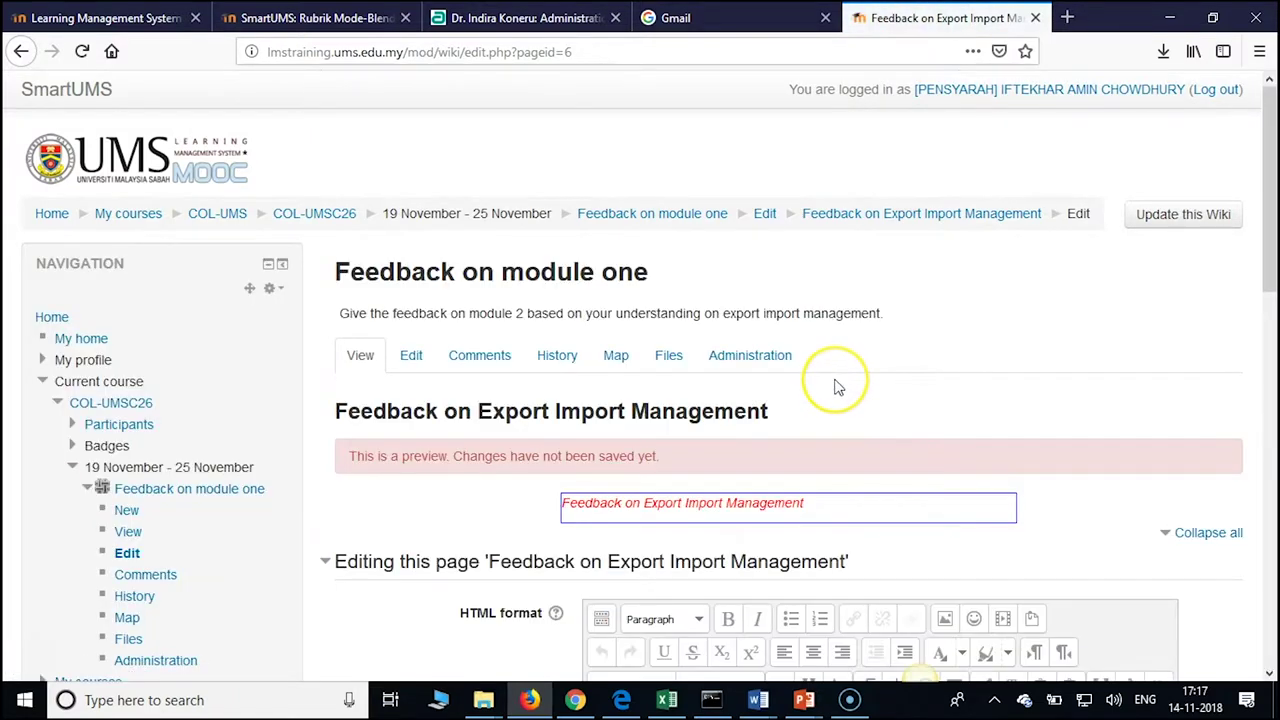
scroll(838, 388, "down", 2)
scroll(838, 390, "down", 2)
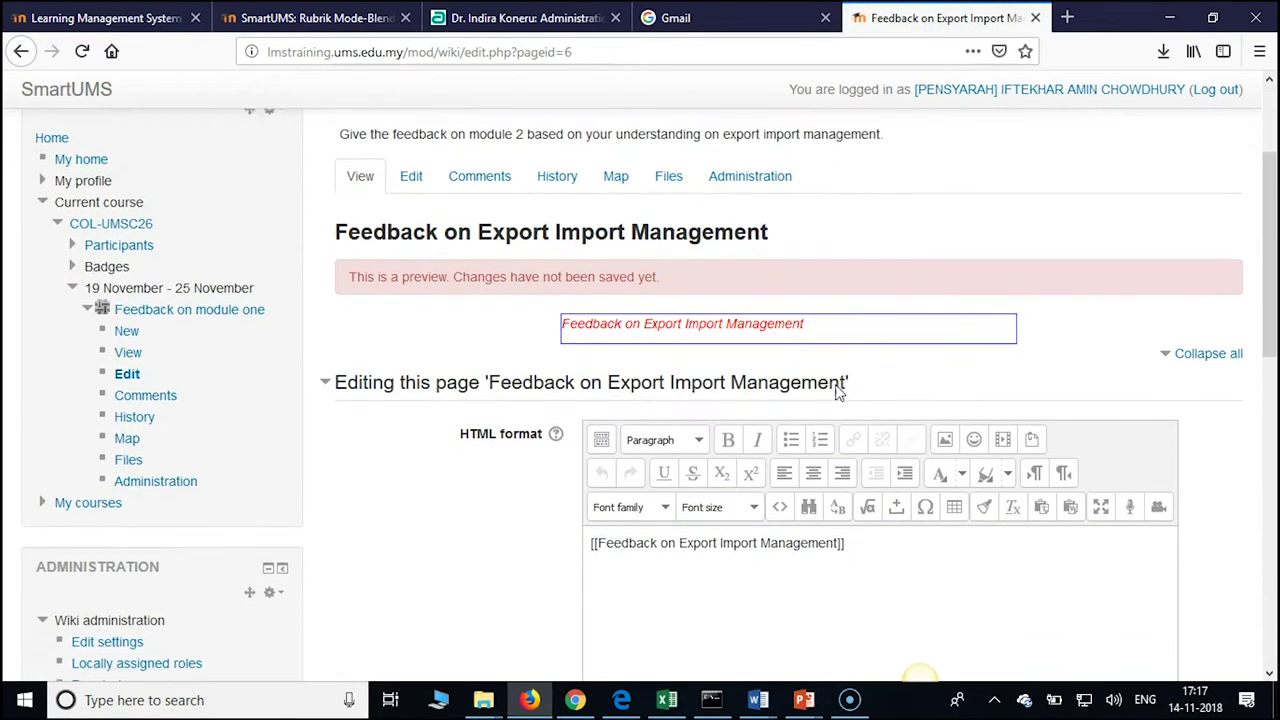
left_click(846, 368)
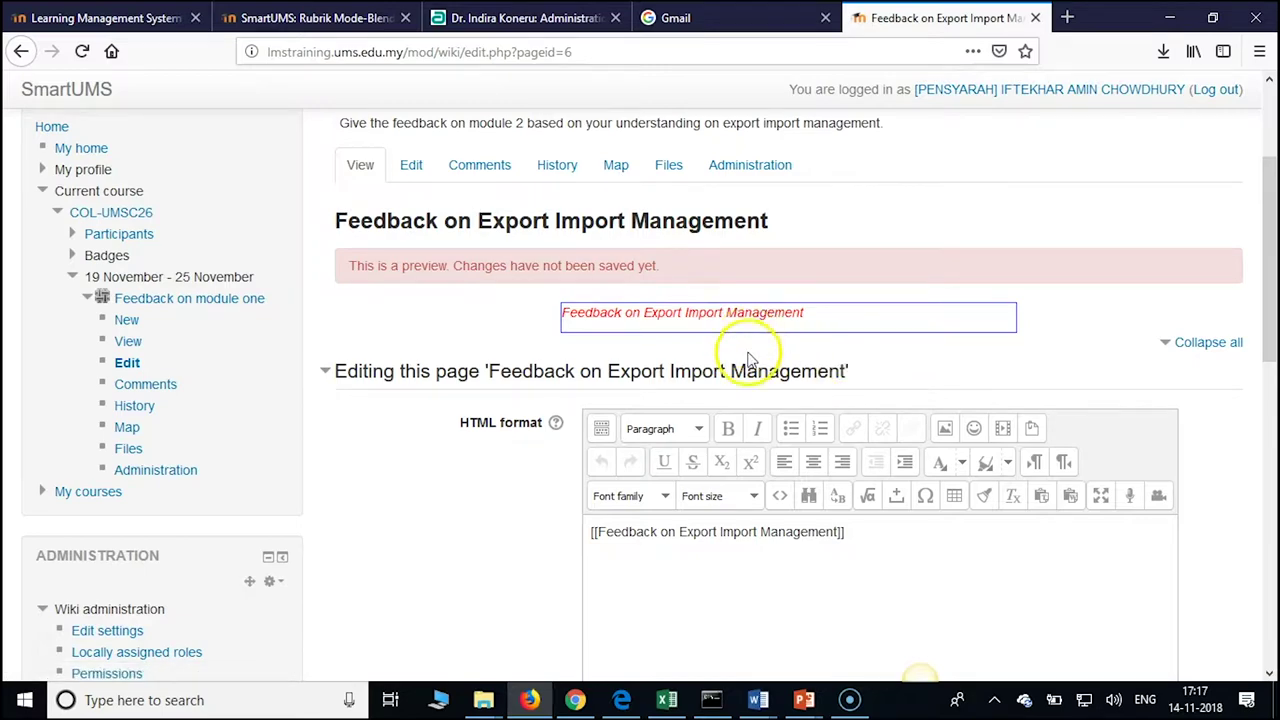
scroll(745, 360, "down", 3)
scroll(751, 424, "down", 7)
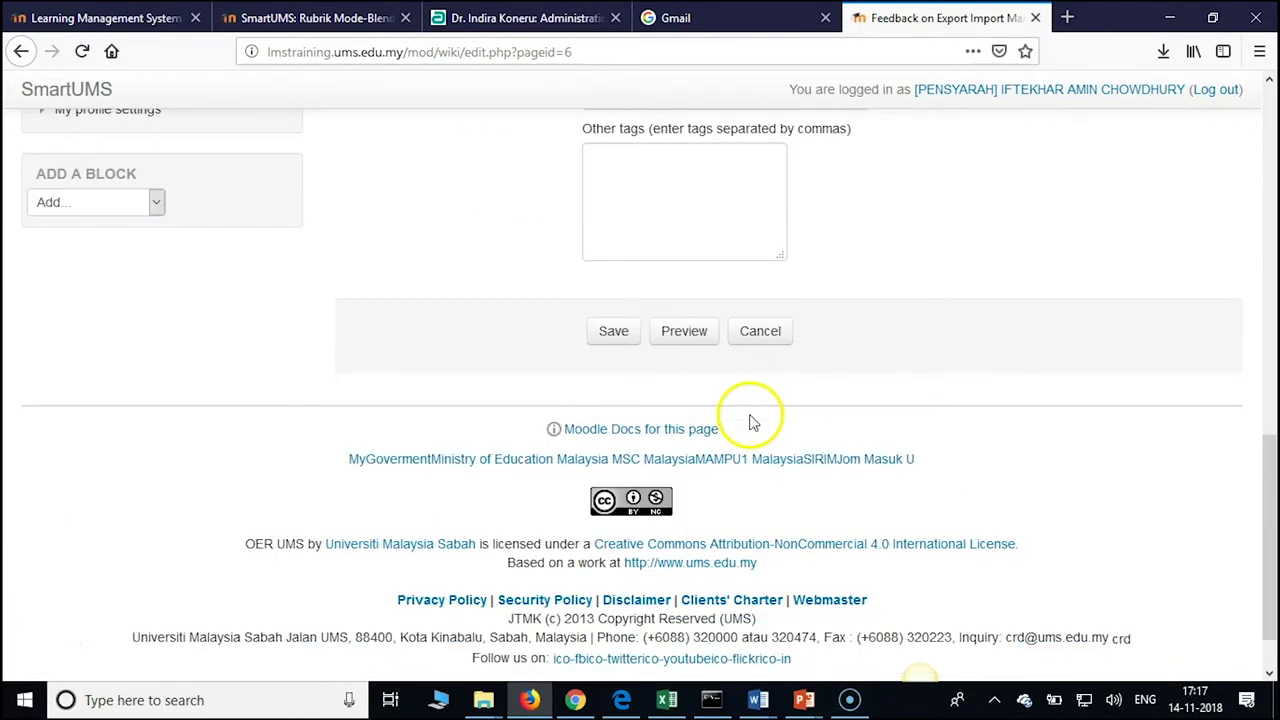
left_click(612, 336)
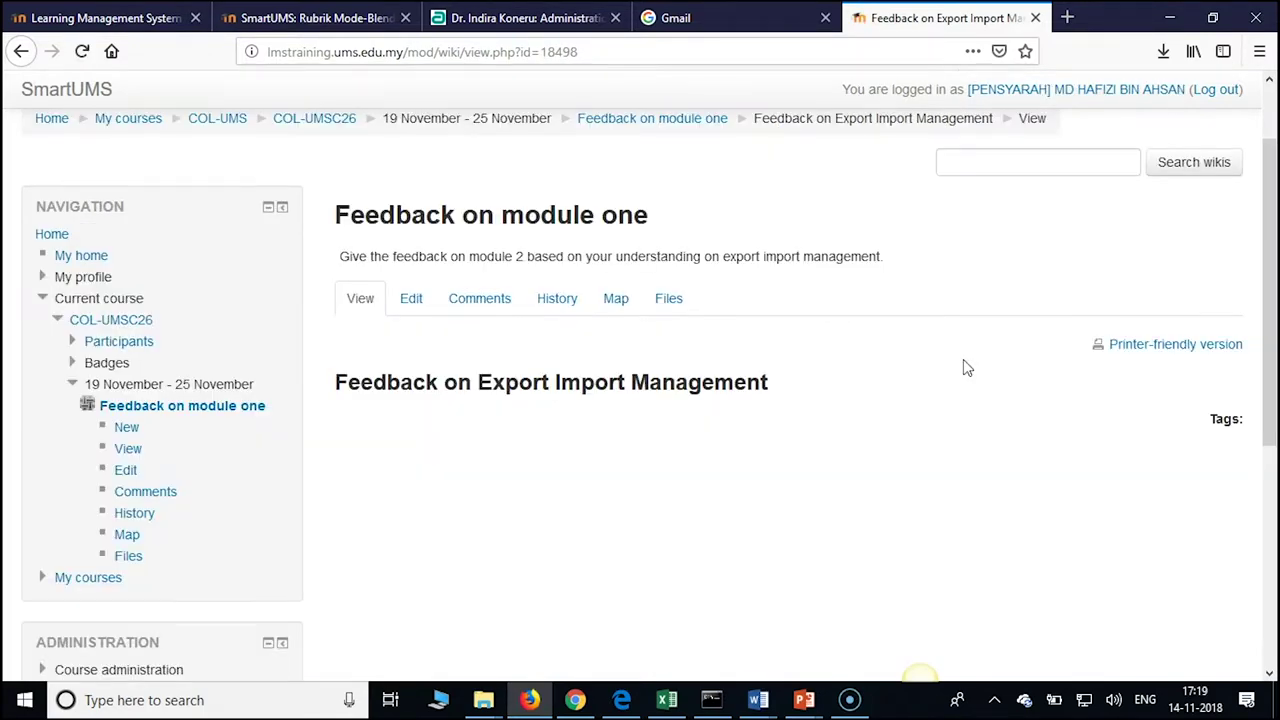
Open the participant's own "Feedback on Export Import Management" wiki page for editing and start its text with "I learn"
scroll(967, 368, "down", 4)
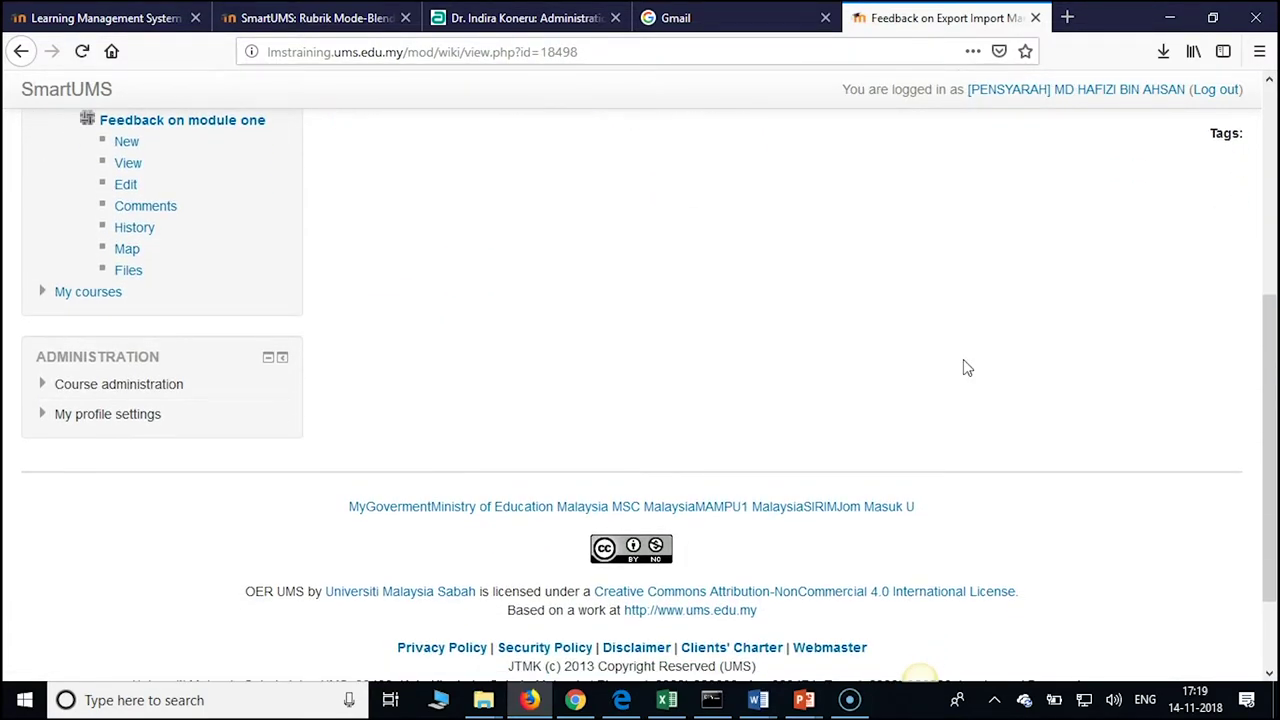
scroll(963, 368, "up", 3)
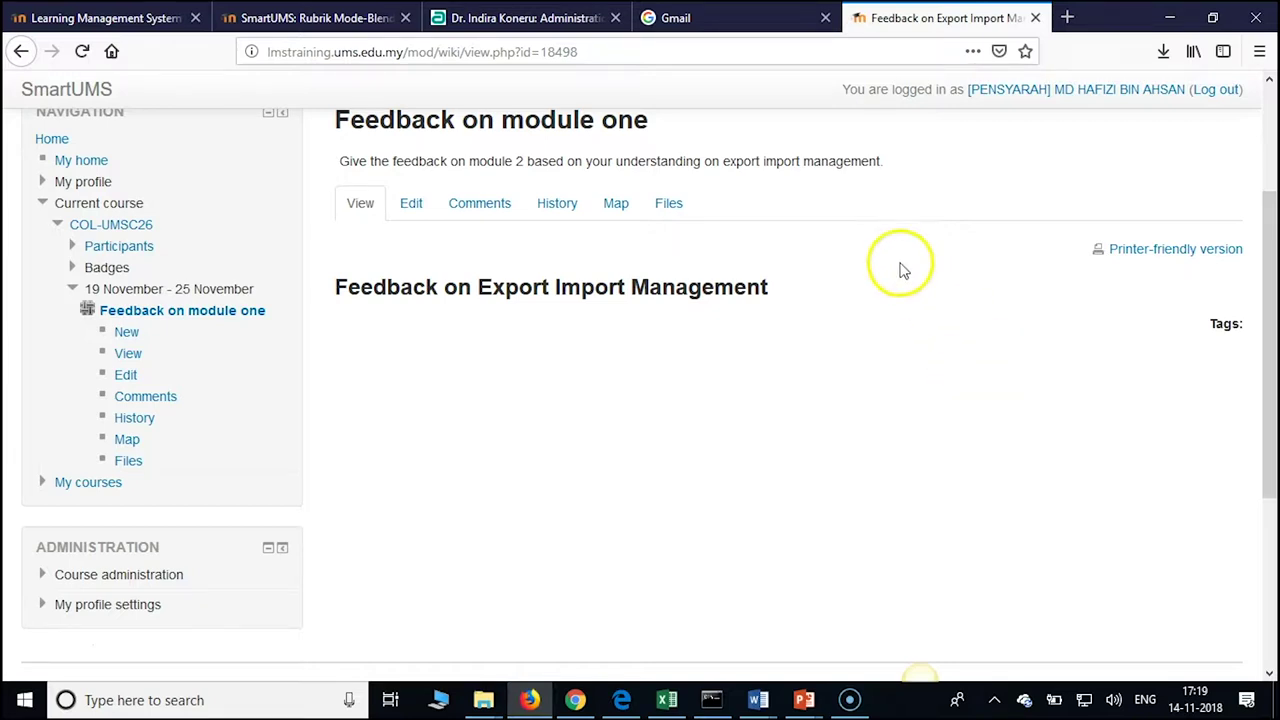
left_click(407, 208)
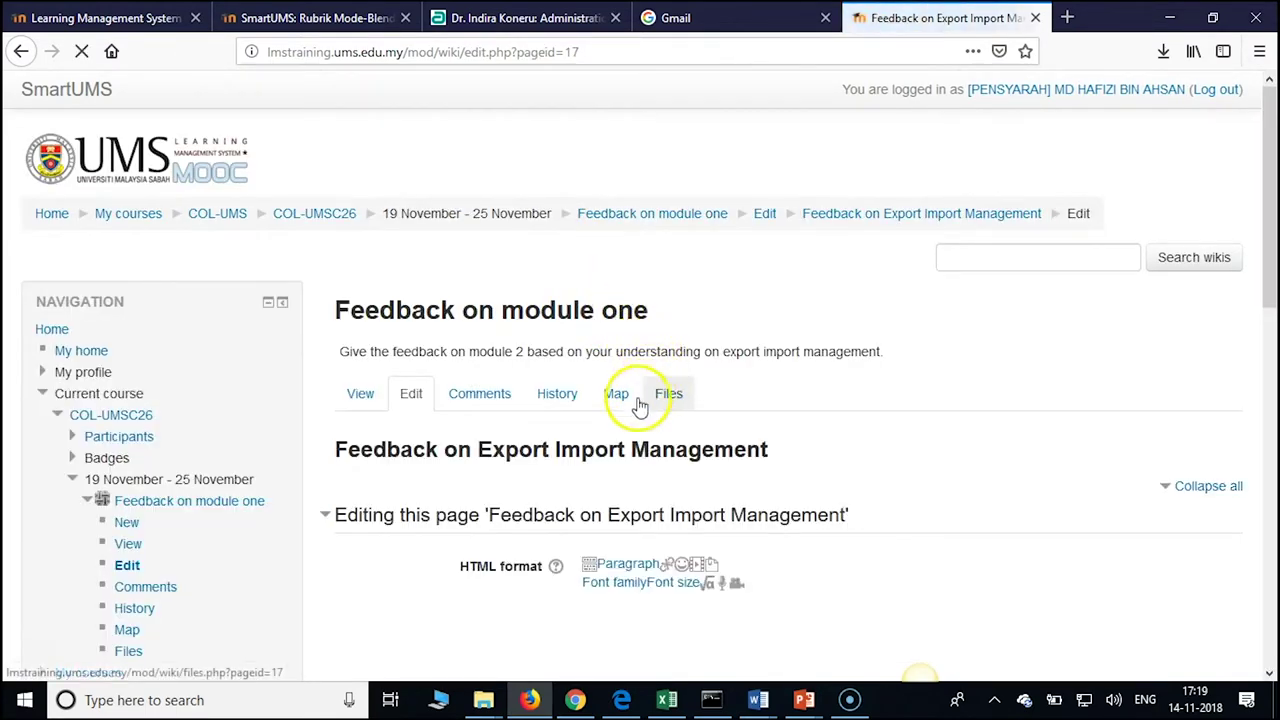
scroll(660, 449, "down", 2)
left_click(632, 491)
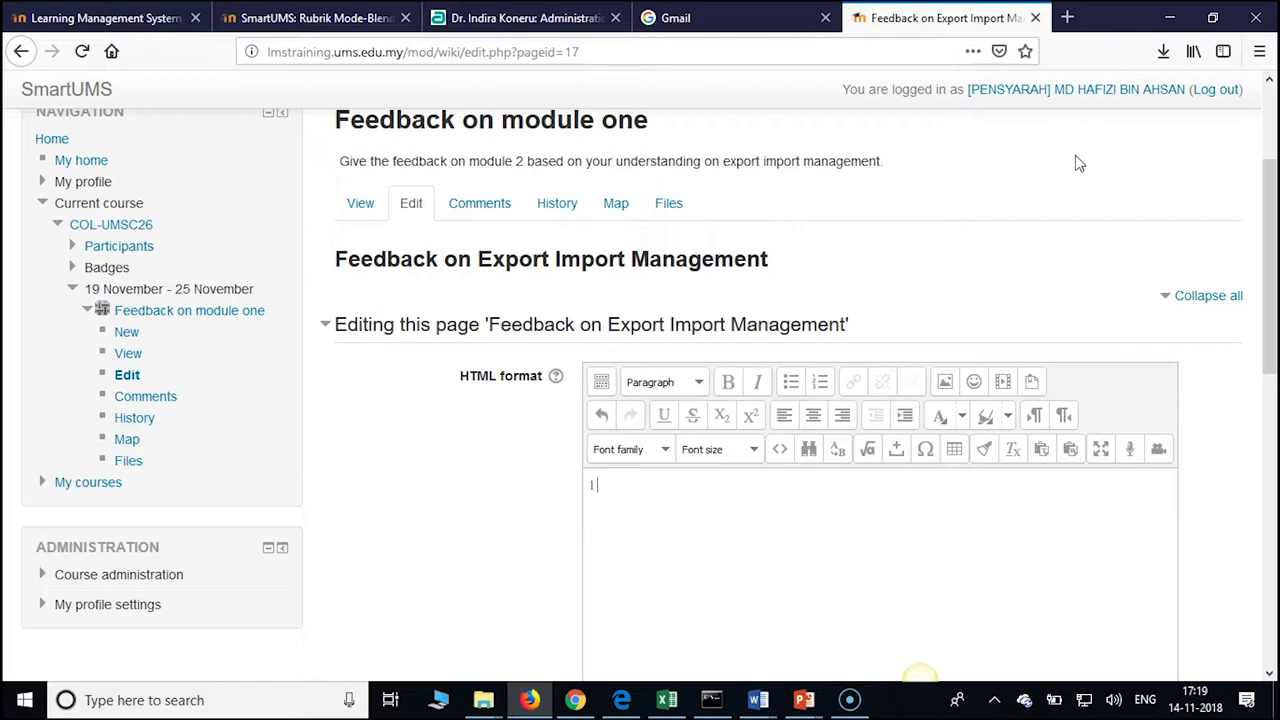
type("I learn")
right_click(1078, 163)
left_click(1078, 163)
scroll(1078, 163, "down", 10)
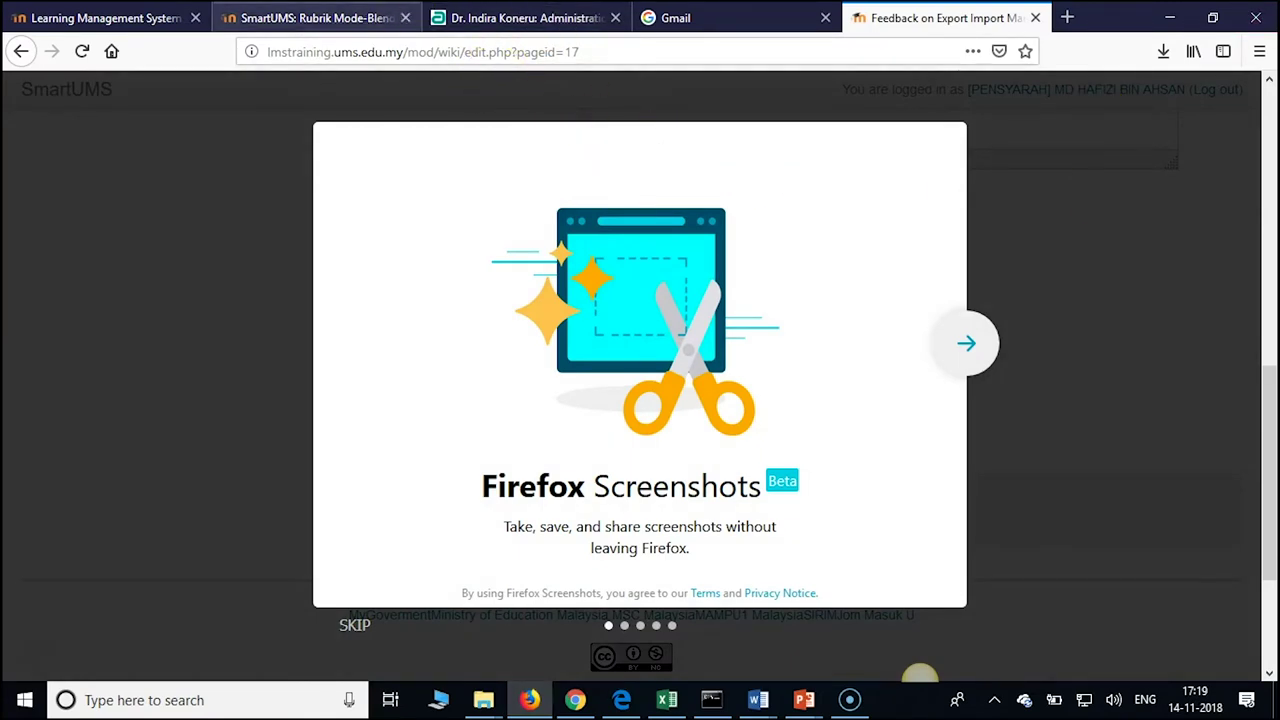
left_click(330, 17)
left_click(80, 17)
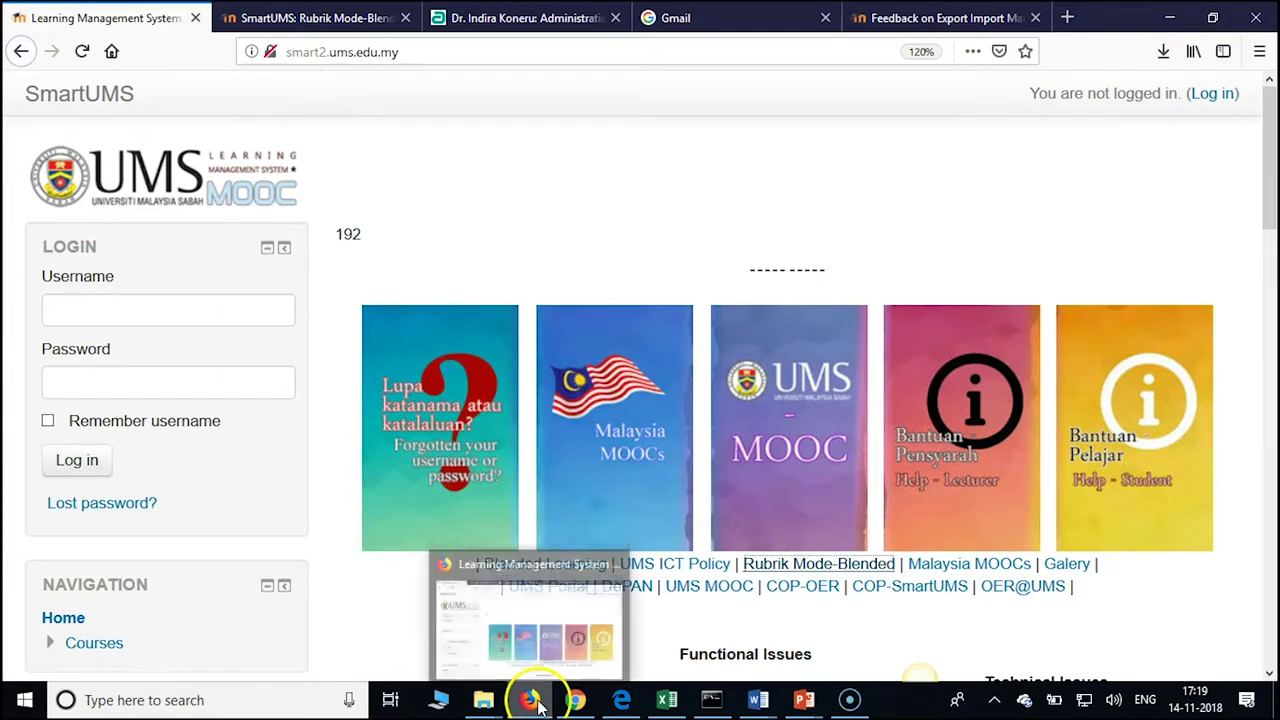
left_click(928, 15)
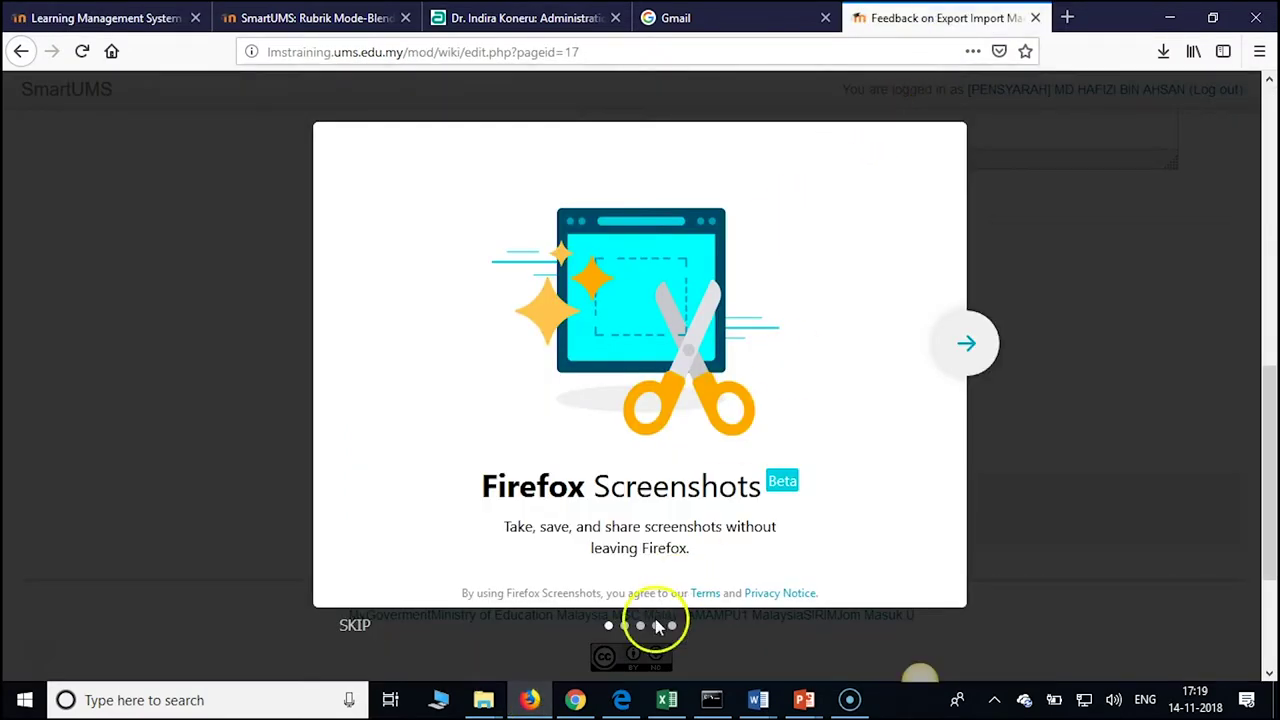
left_click(575, 699)
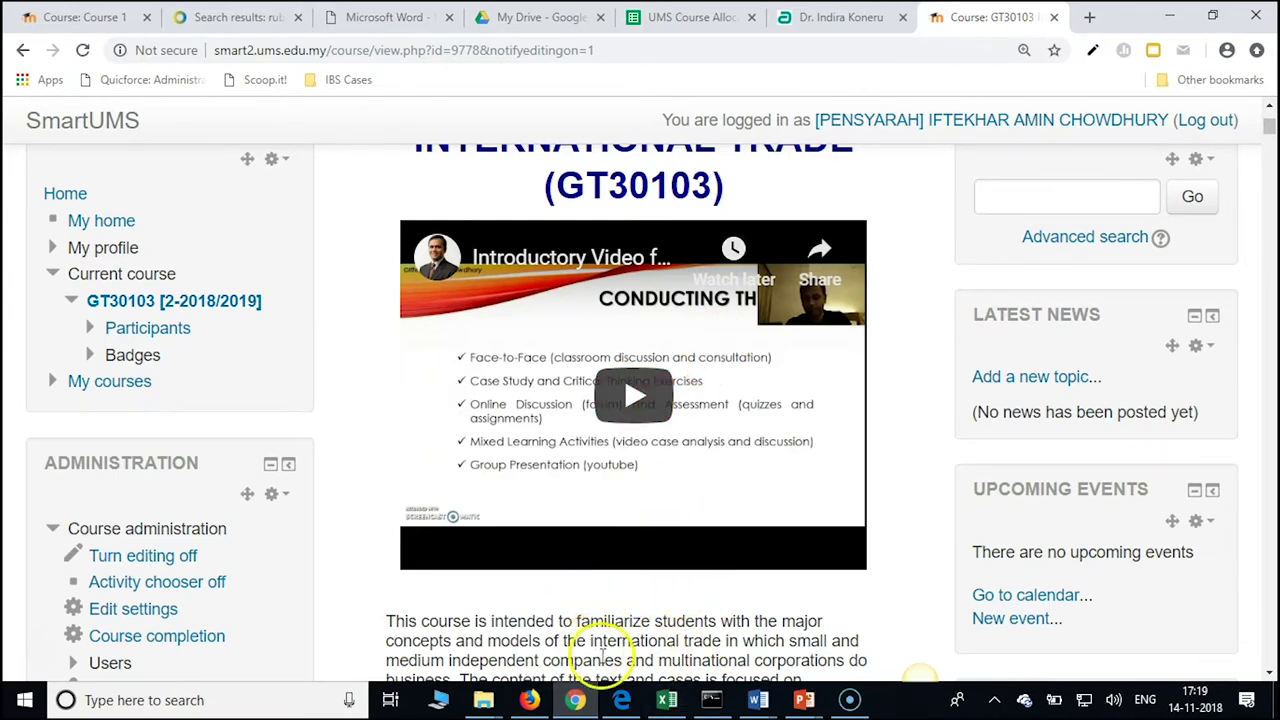
left_click(529, 700)
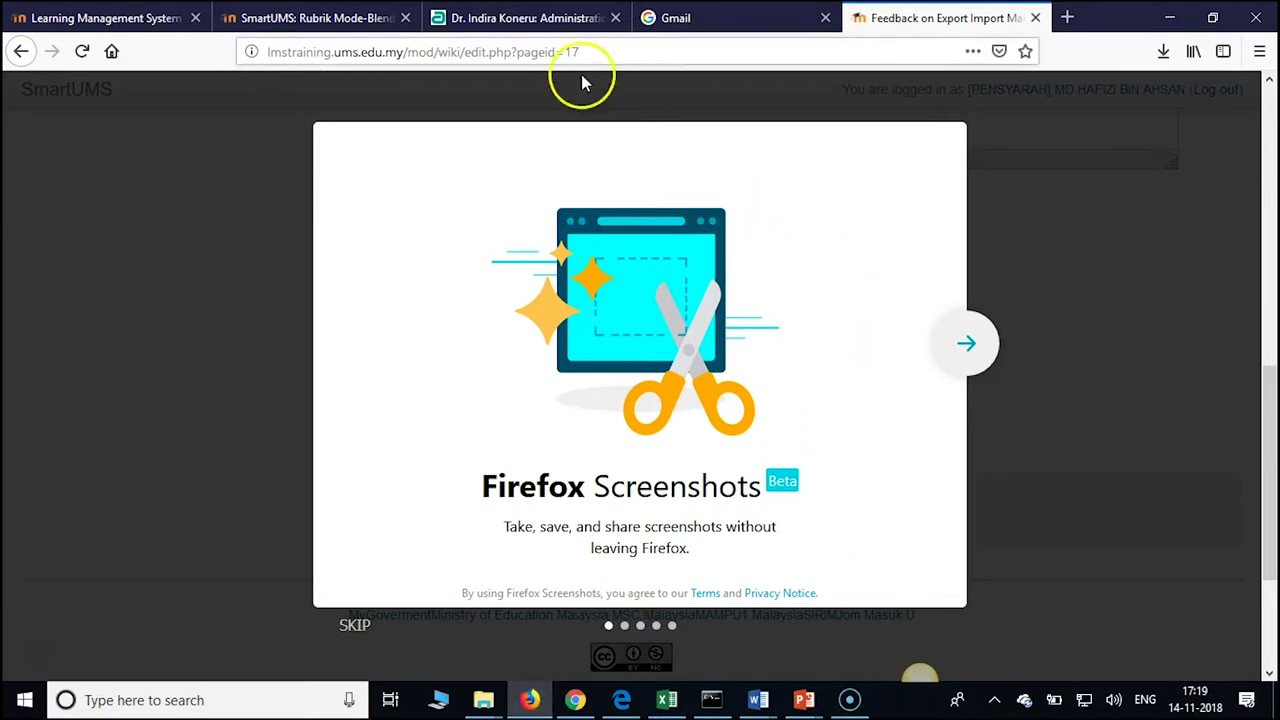
left_click(21, 51)
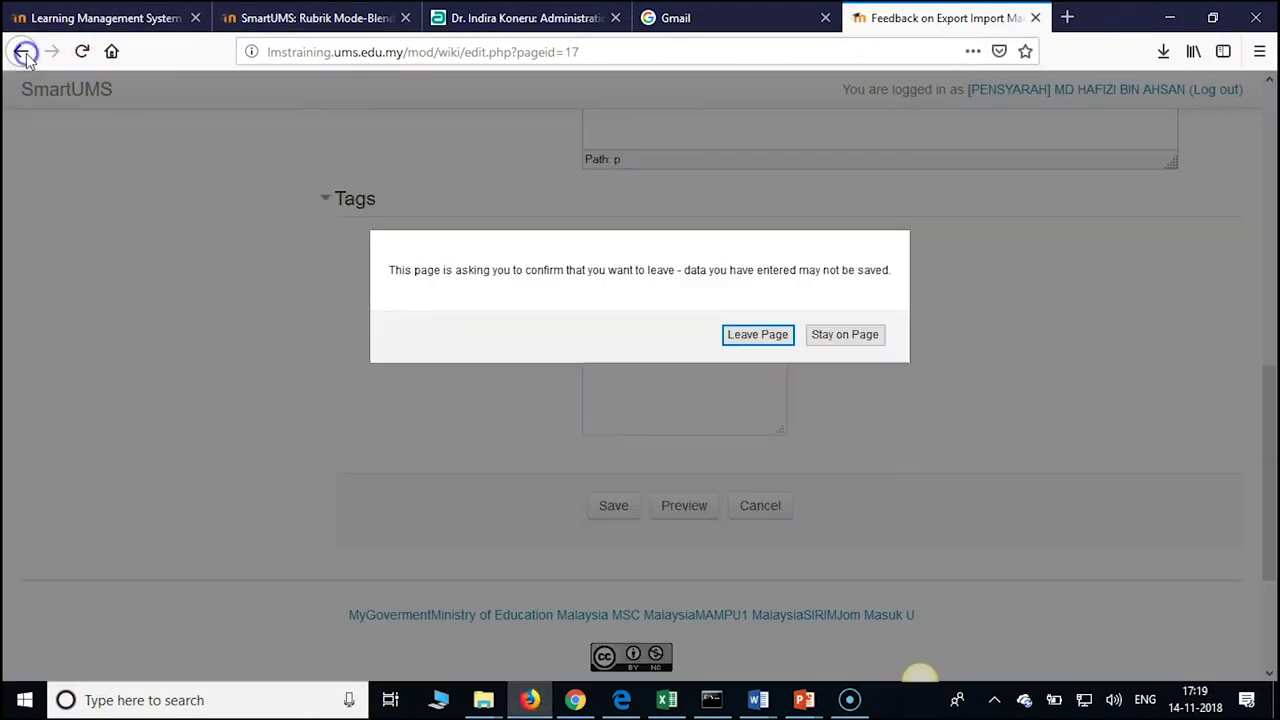
left_click(845, 336)
Extend the page text to read "I learnt a lot about export import. Thank you. You're the best lecturer."
scroll(925, 375, "up", 1)
scroll(925, 375, "up", 5)
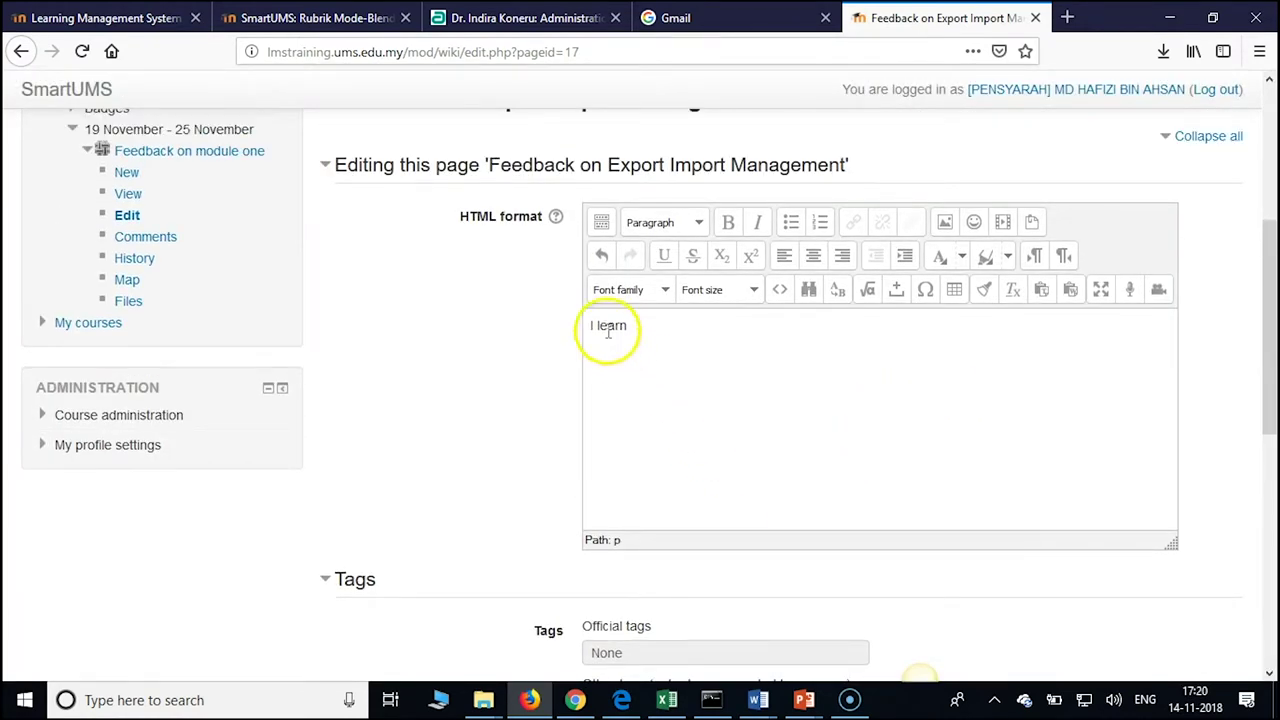
left_click(652, 323)
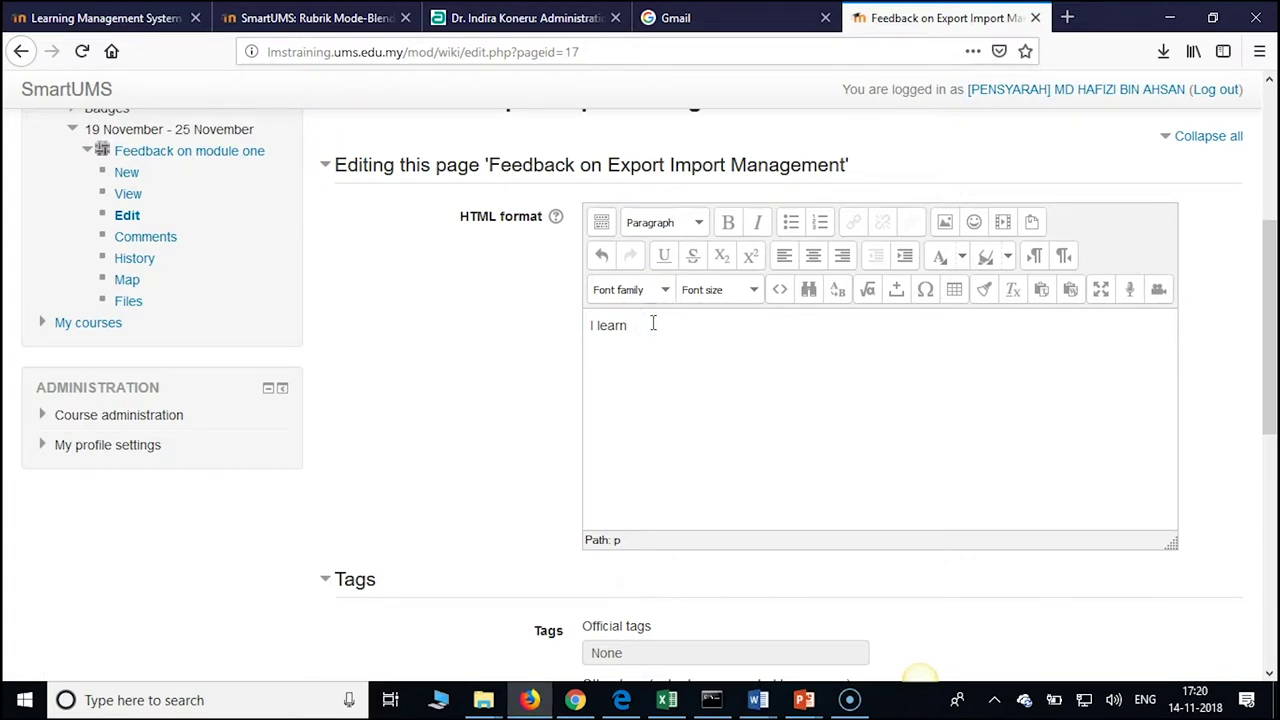
type("t a lot about")
key("BackSpace")
key("BackSpace")
key("BackSpace")
key("BackSpace")
key("BackSpace")
type("bout export import")
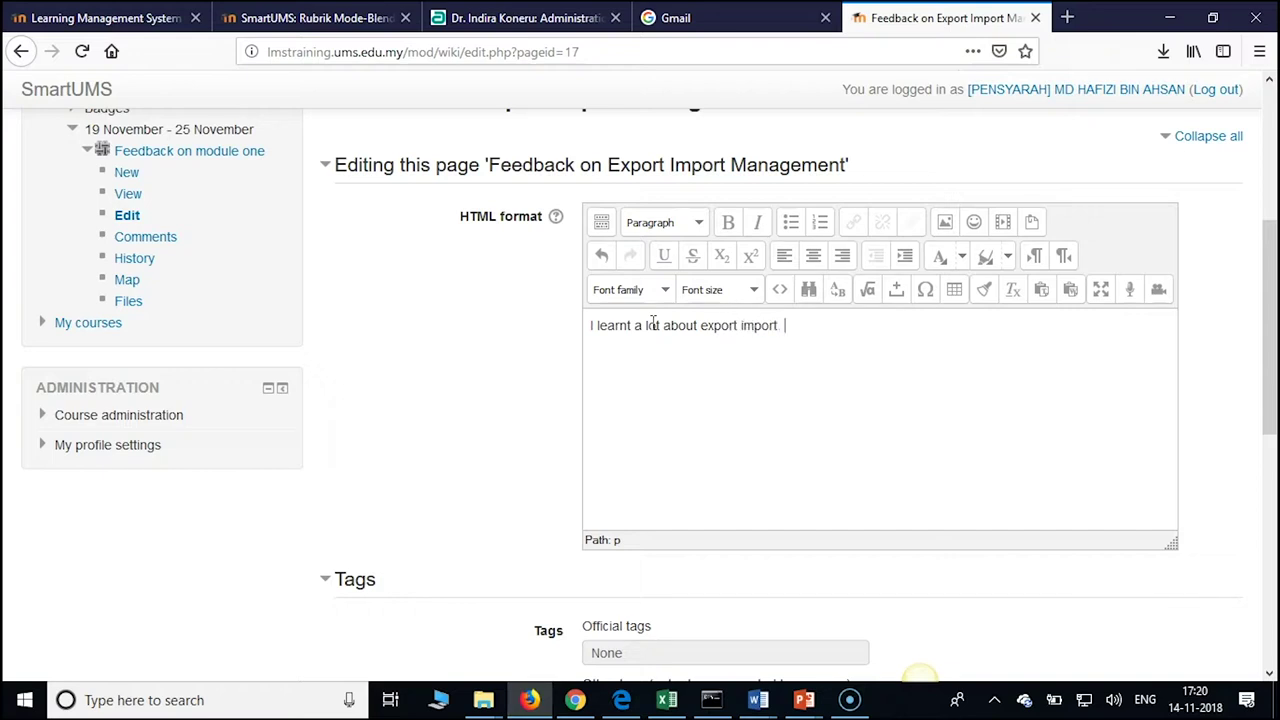
type(". Thank you. You're the best lecturer.")
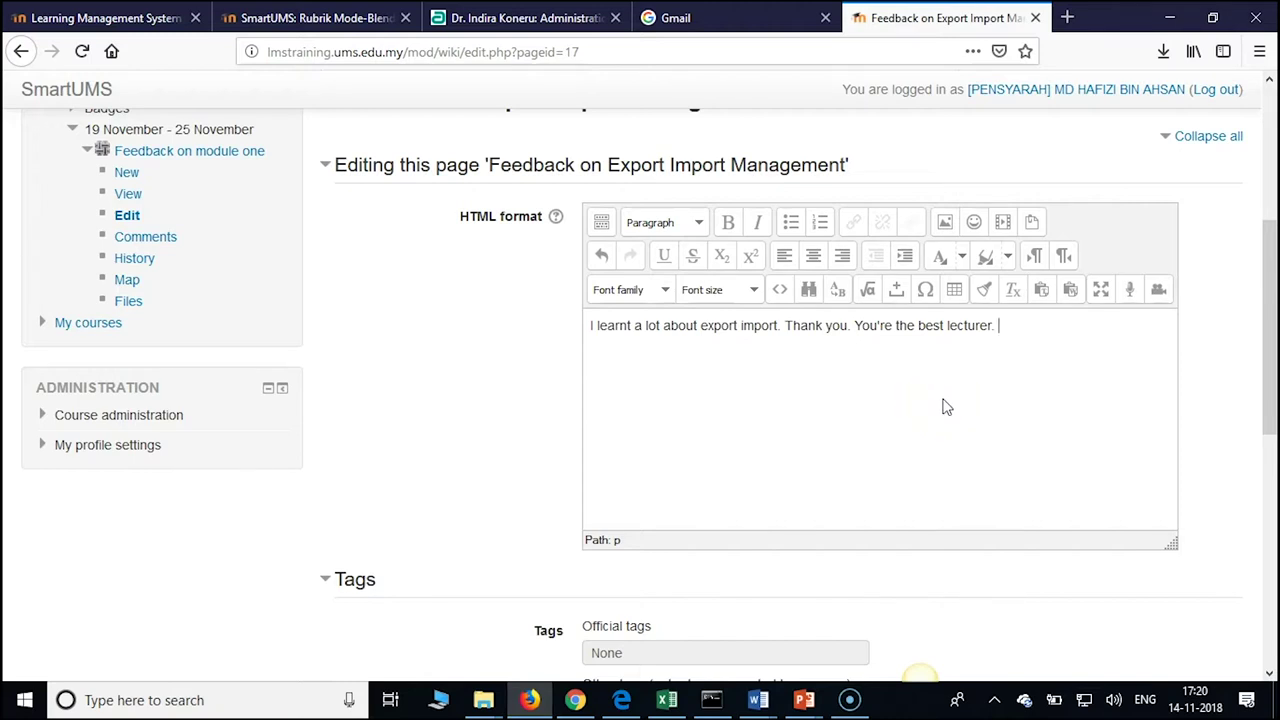
Delete the sentences "Thank you. You're the best lecturer." from the end of the page text
scroll(960, 390, "up", 2)
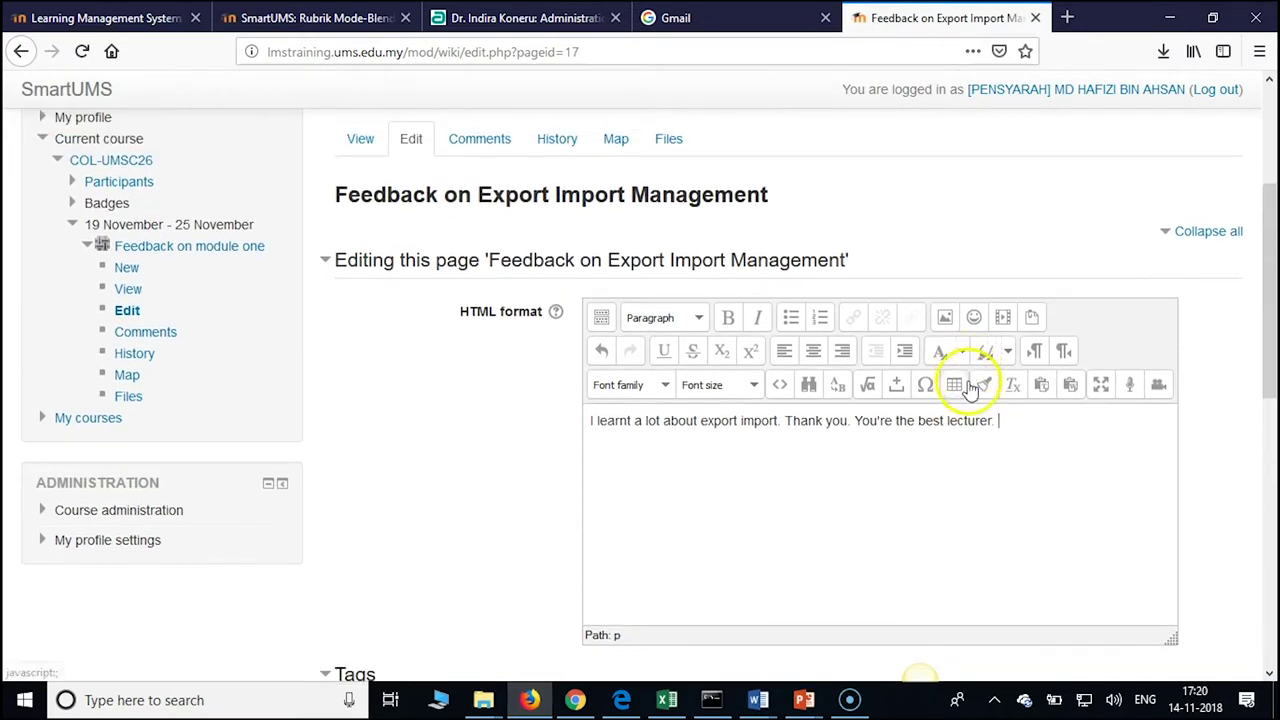
left_click_drag(999, 420, 783, 419)
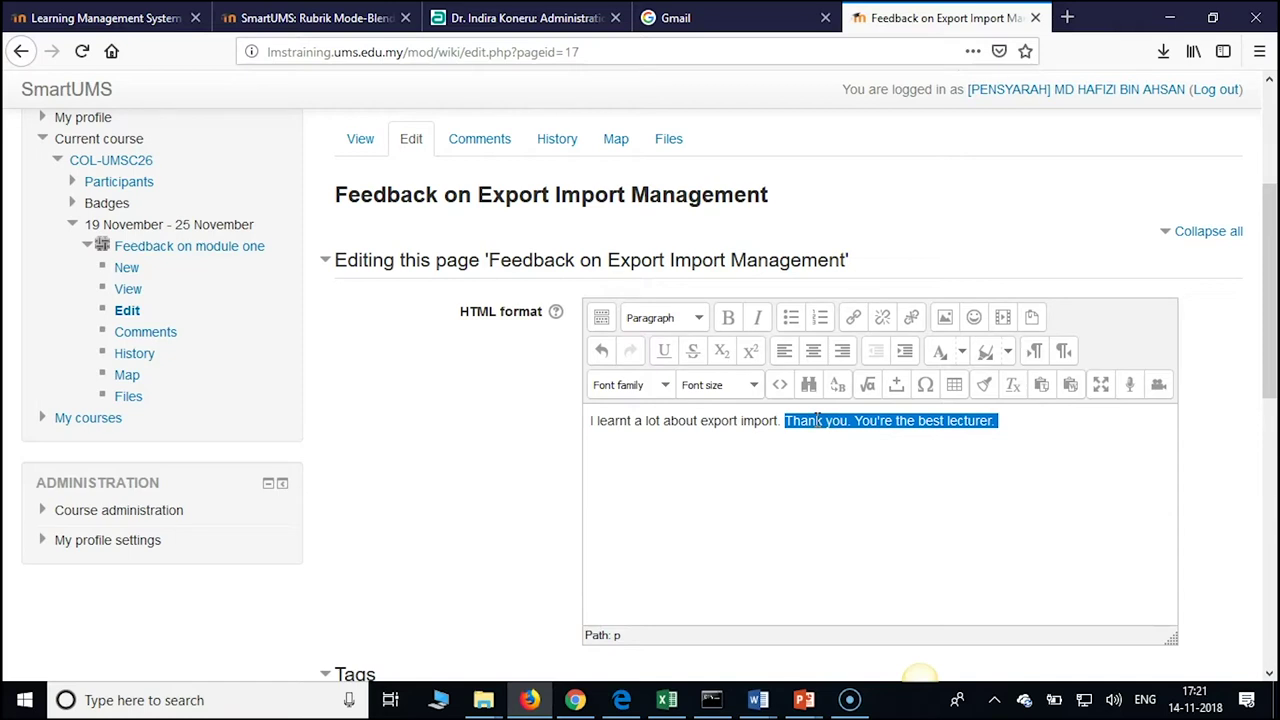
left_click(818, 421)
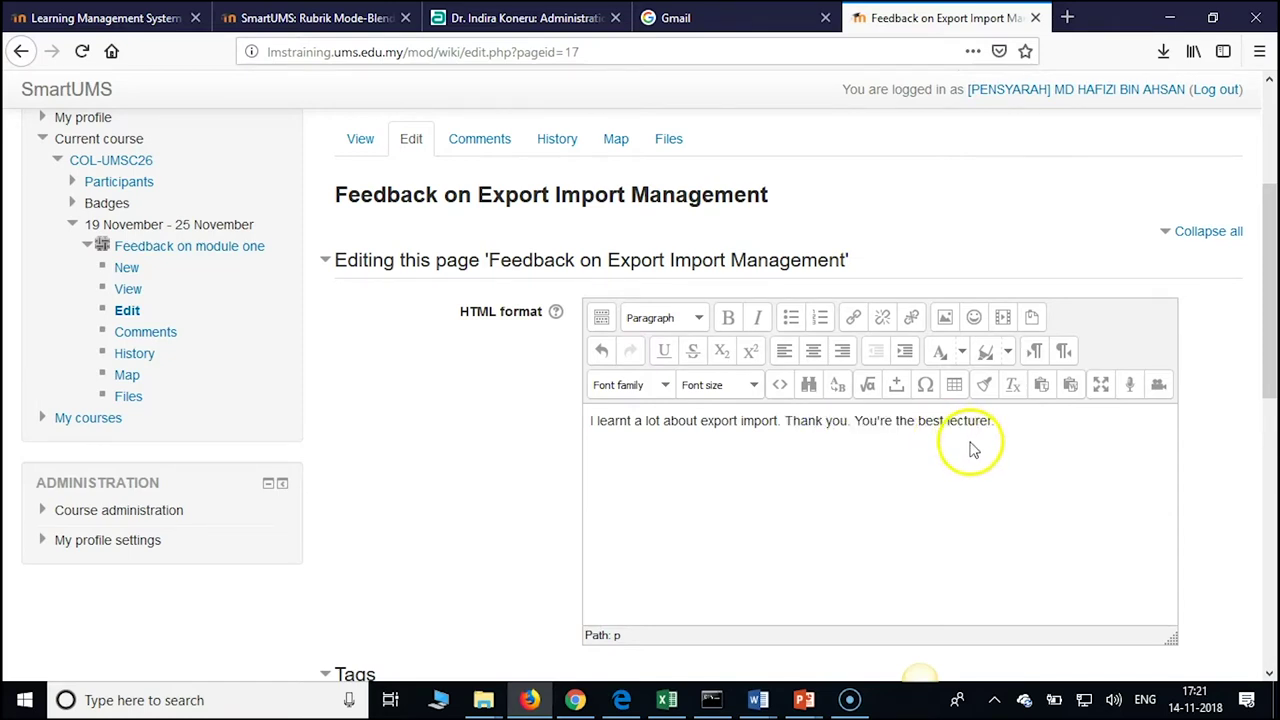
left_click(995, 420)
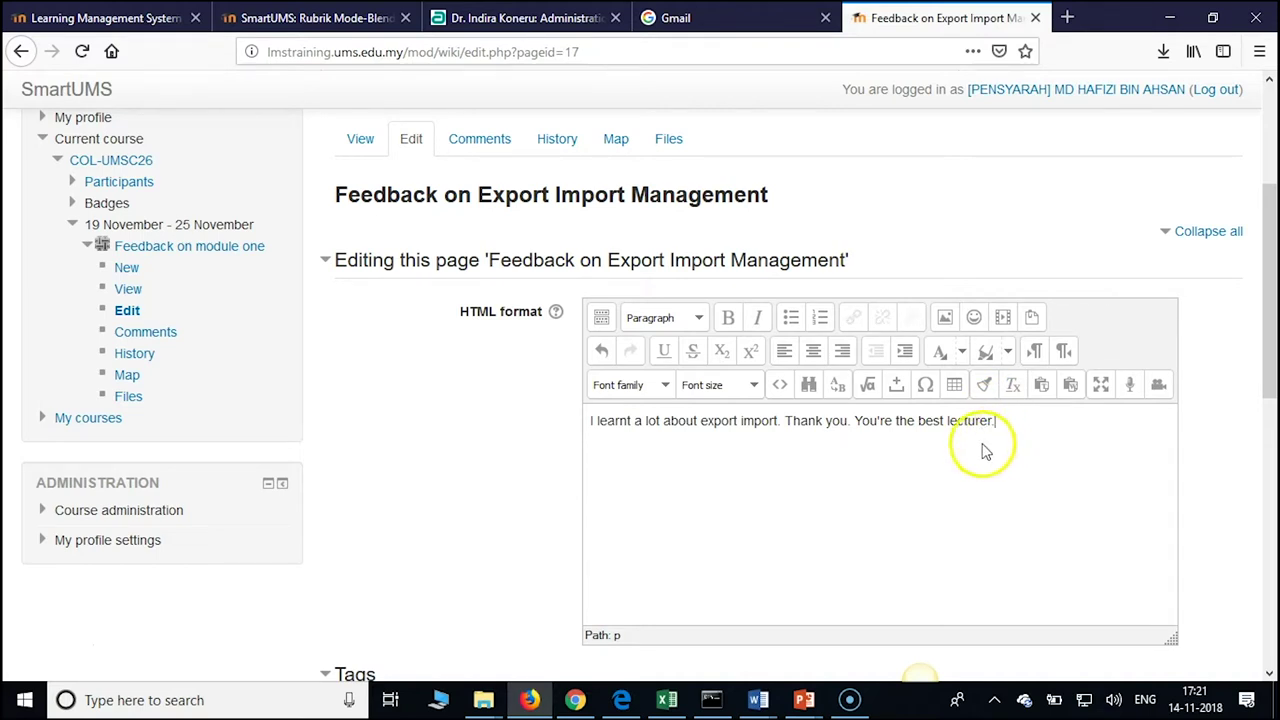
left_click(784, 421)
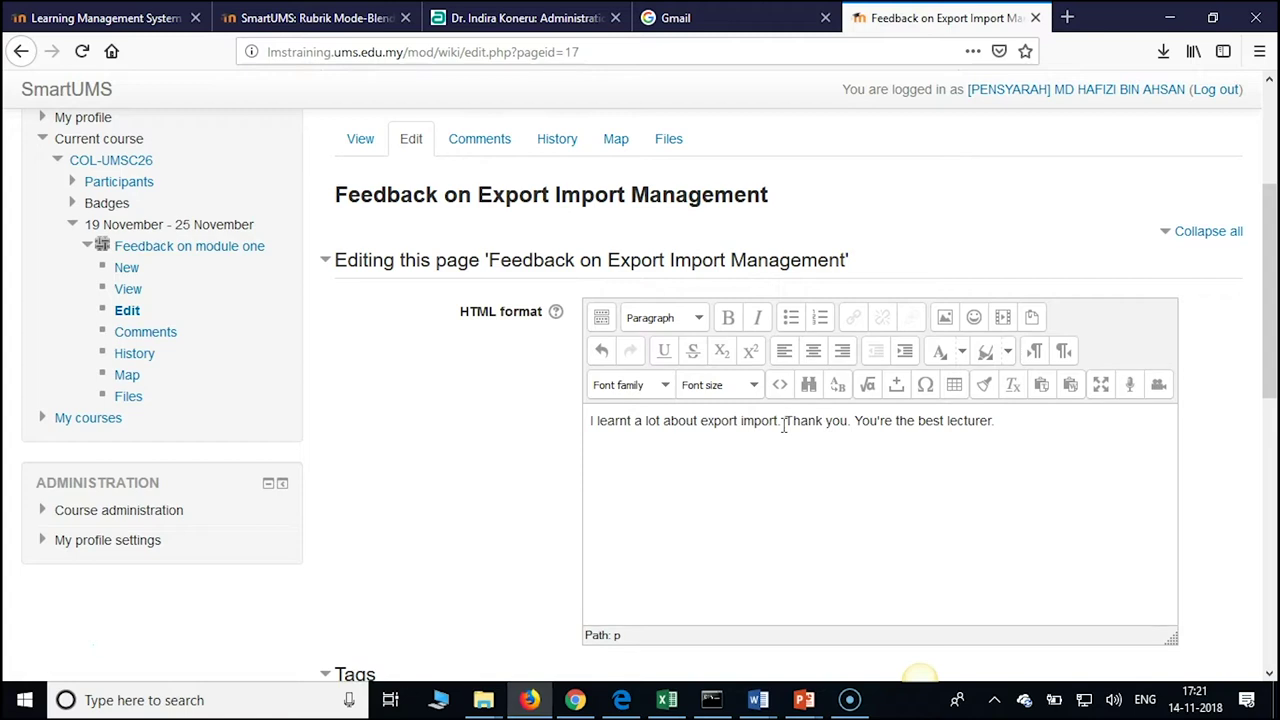
left_click_drag(782, 422, 1014, 437)
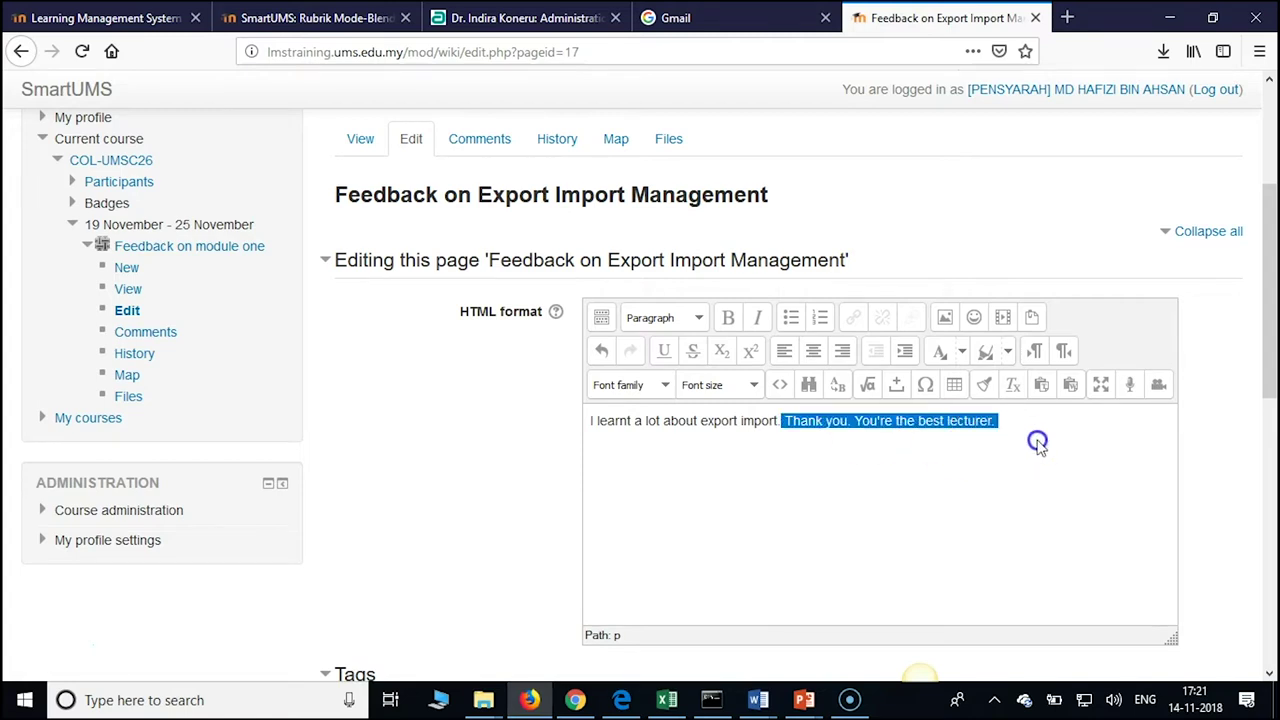
key("BackSpace")
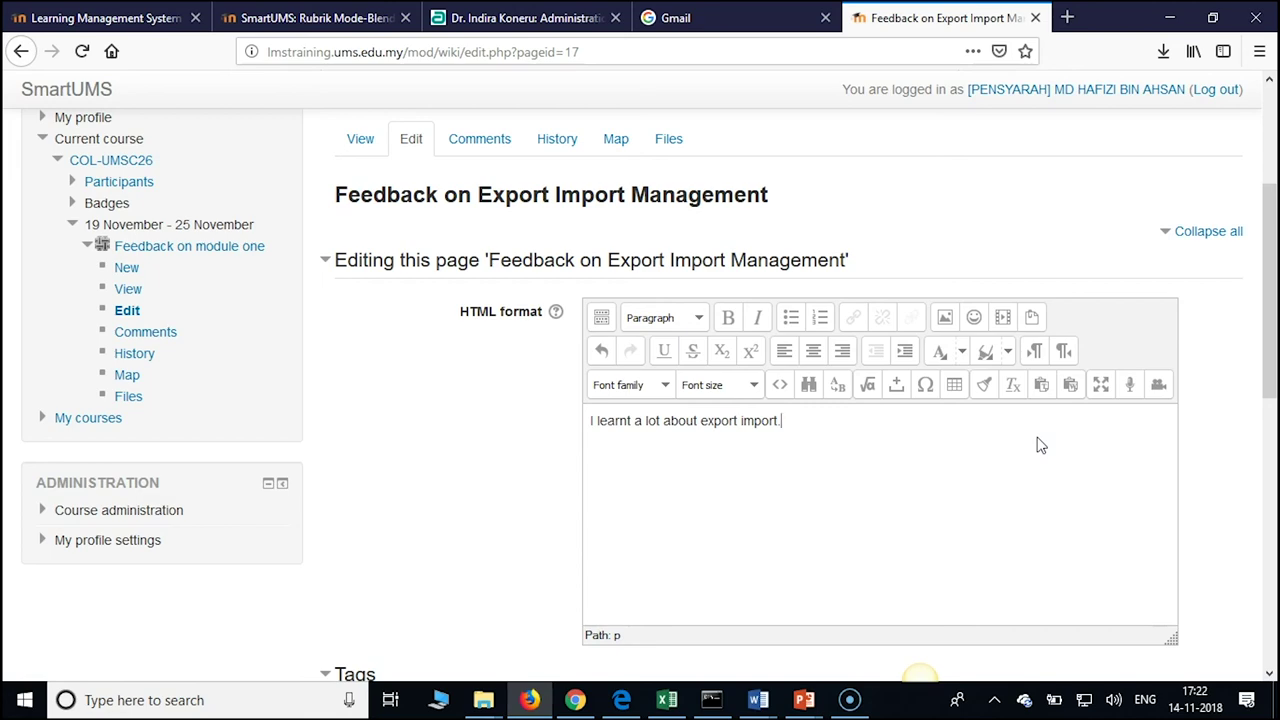
Save the participant's feedback page and view the saved wiki page
scroll(1036, 448, "down", 5)
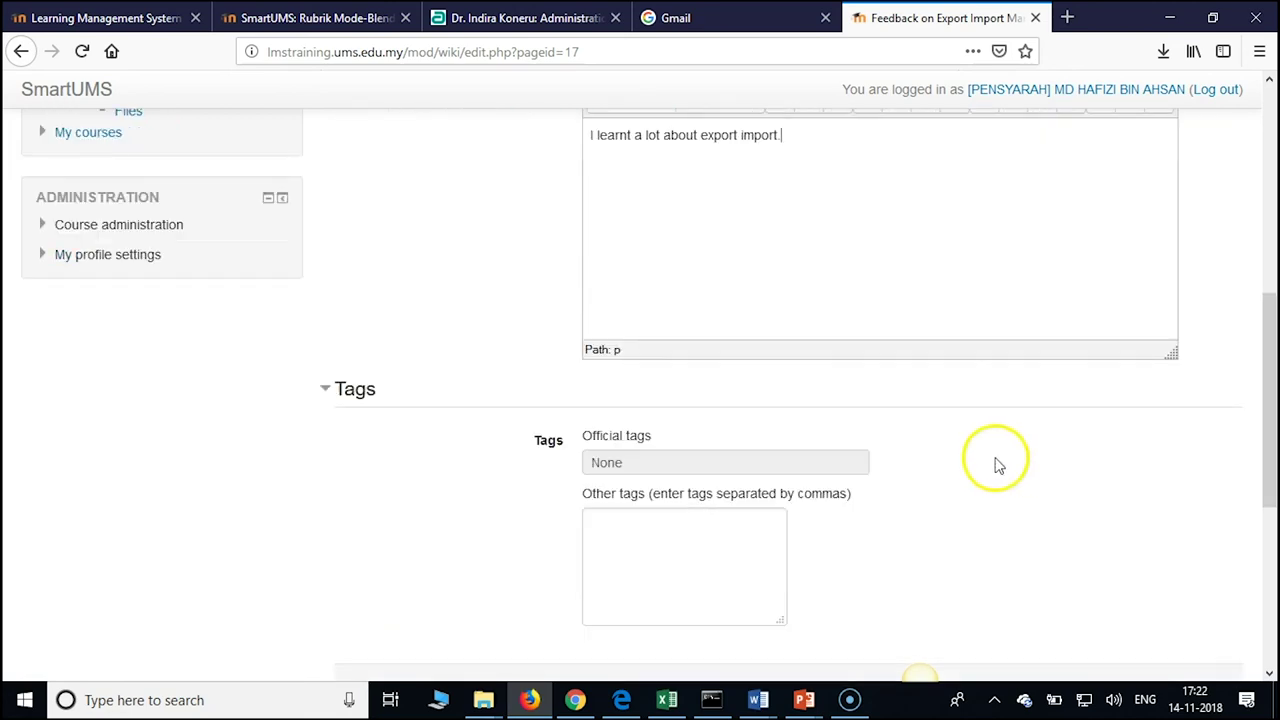
scroll(994, 457, "down", 6)
left_click(622, 318)
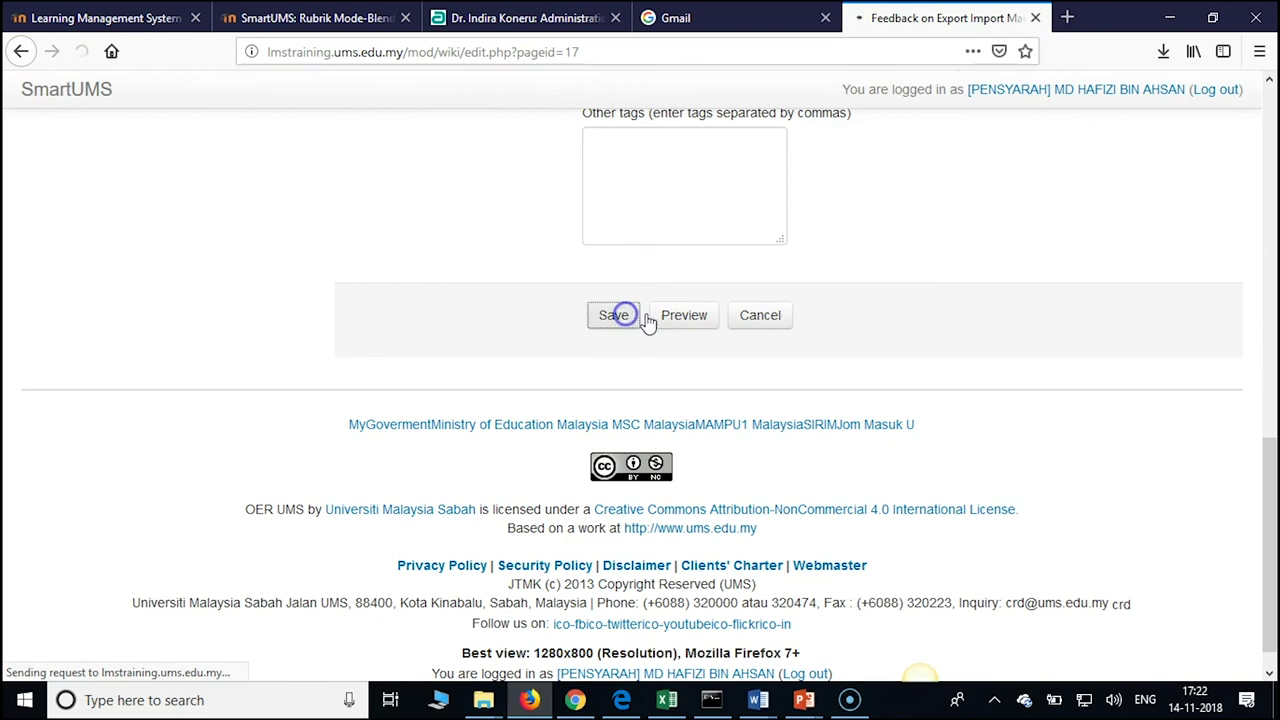
scroll(1006, 348, "up", 3)
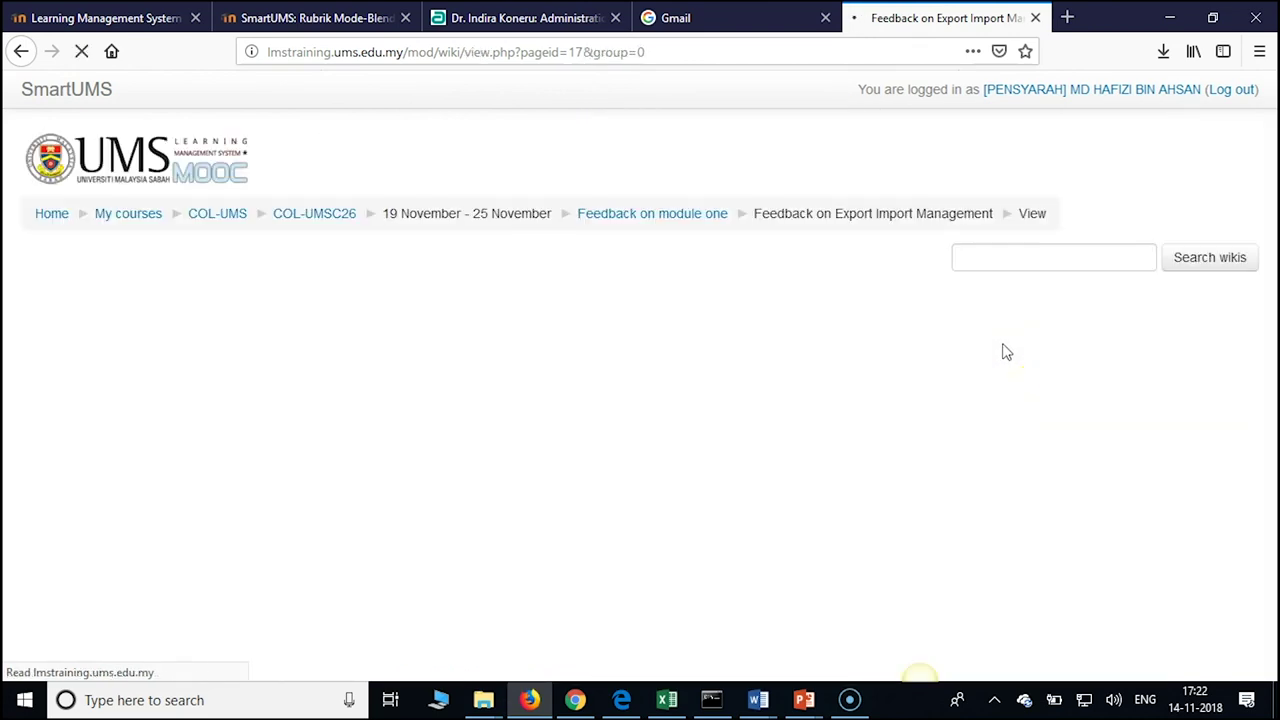
scroll(1006, 351, "down", 2)
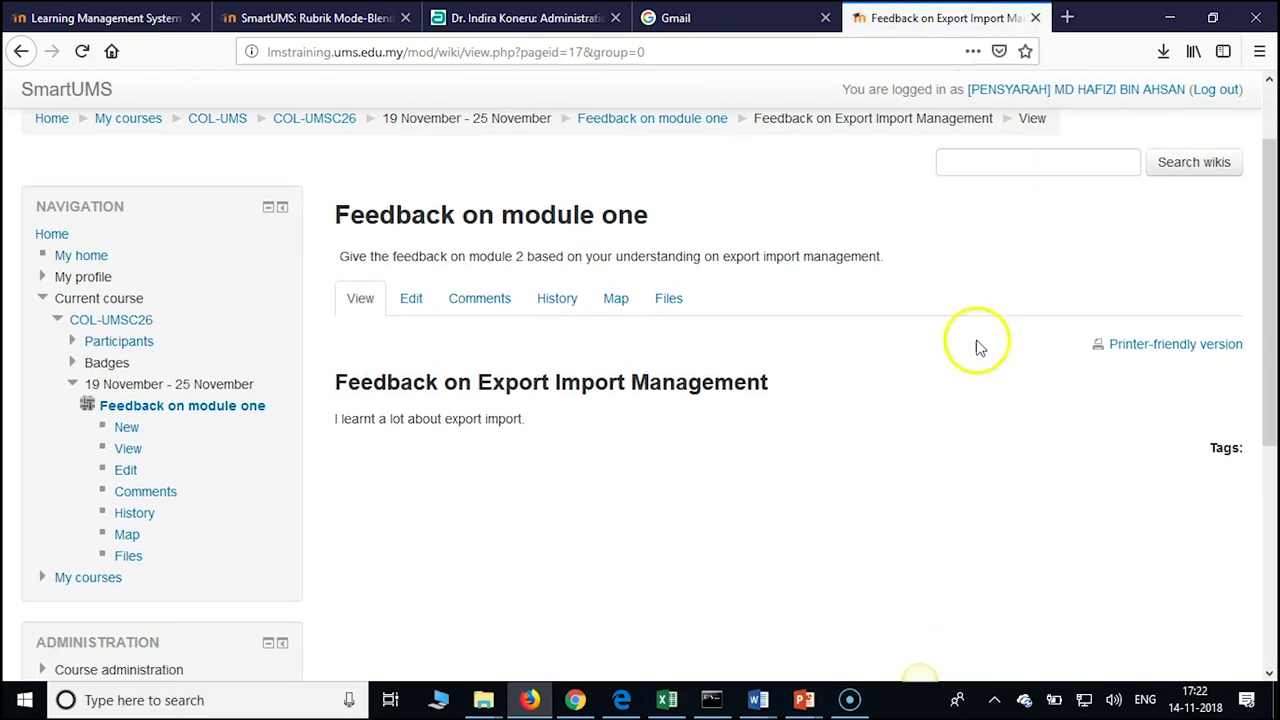